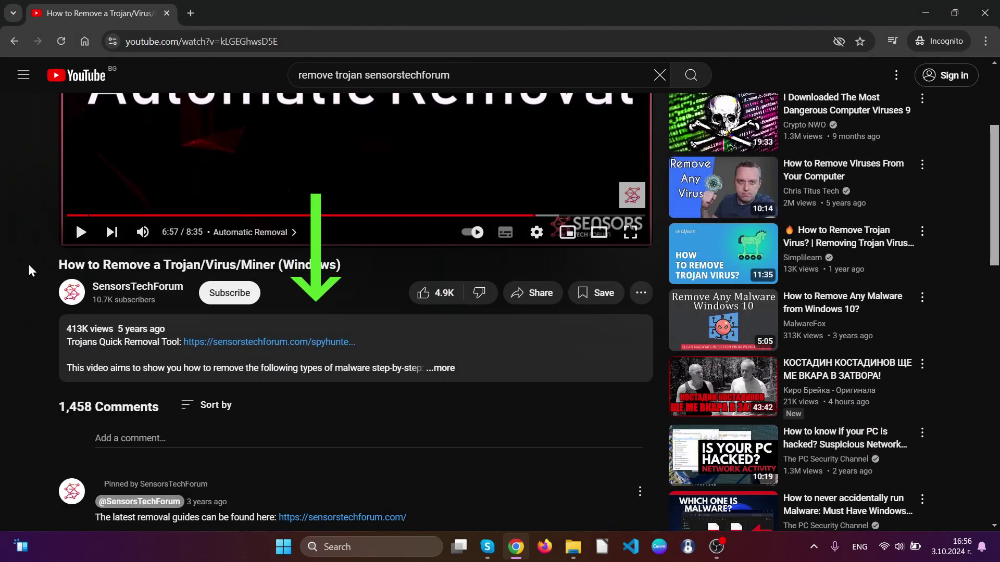
# - Save the SpyHunter installer from the description link in Chrome and launch it
pyautogui.click(240, 348)
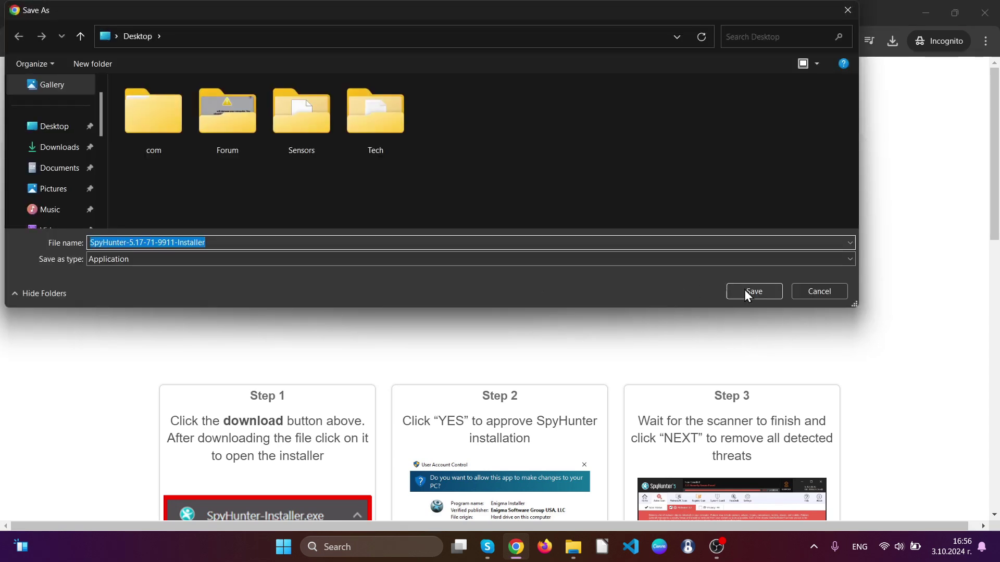
pyautogui.click(750, 292)
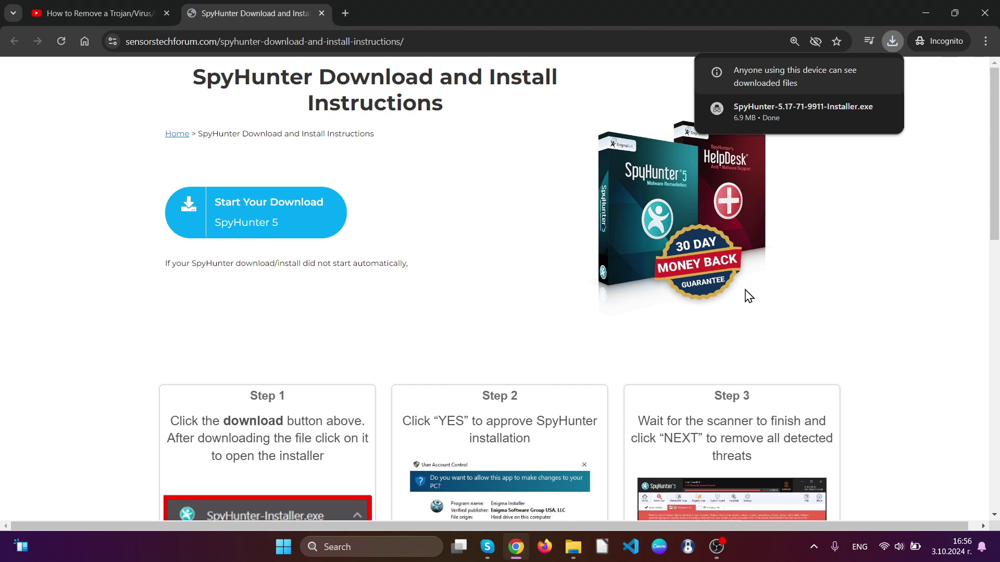
pyautogui.click(755, 115)
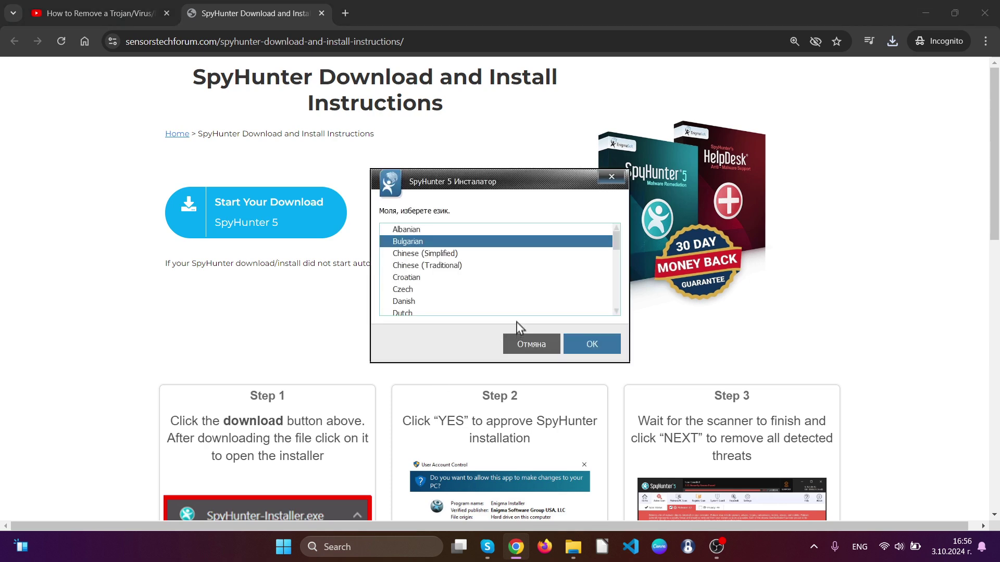
pyautogui.scroll(-1, 509, 305)
pyautogui.scroll(-1, 452, 291)
# - Install SpyHunter 5 in English, accepting the EULA and Privacy Policy
pyautogui.click(412, 263)
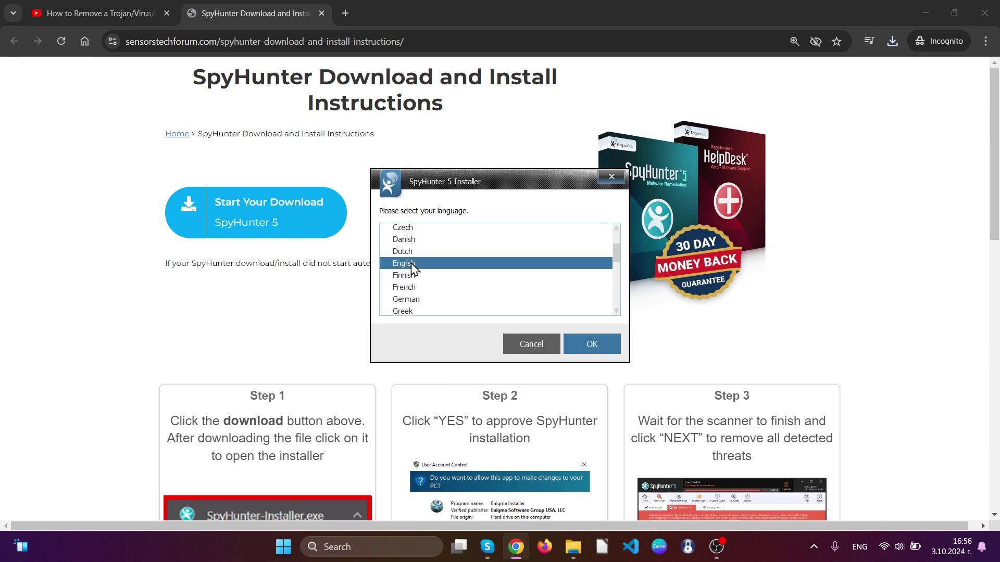
pyautogui.click(586, 345)
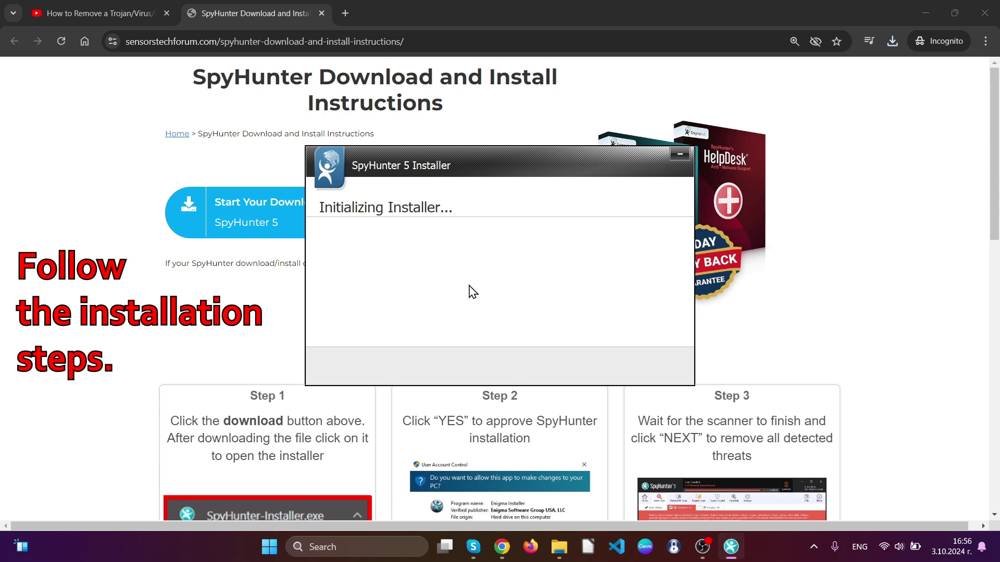
pyautogui.click(626, 373)
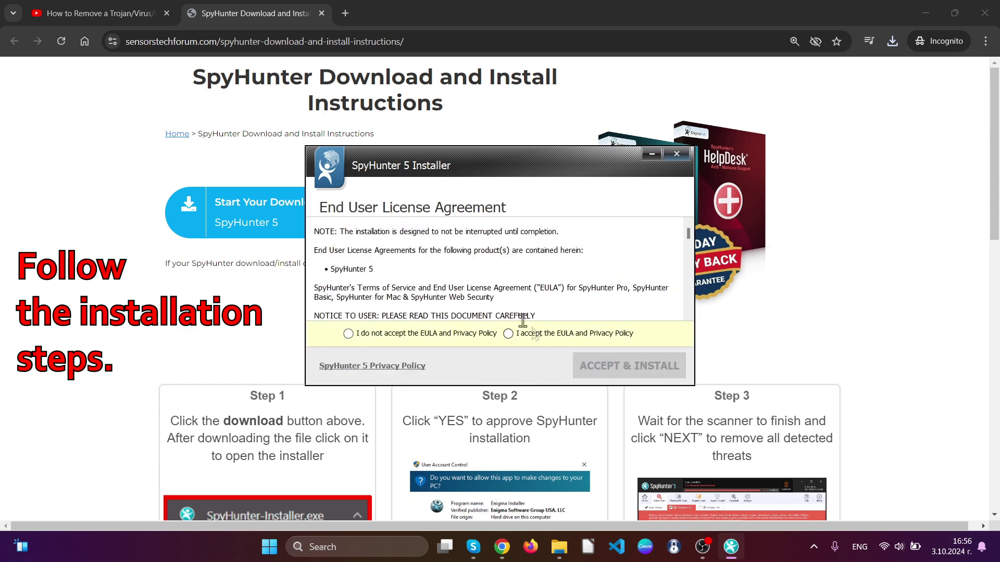
pyautogui.click(510, 333)
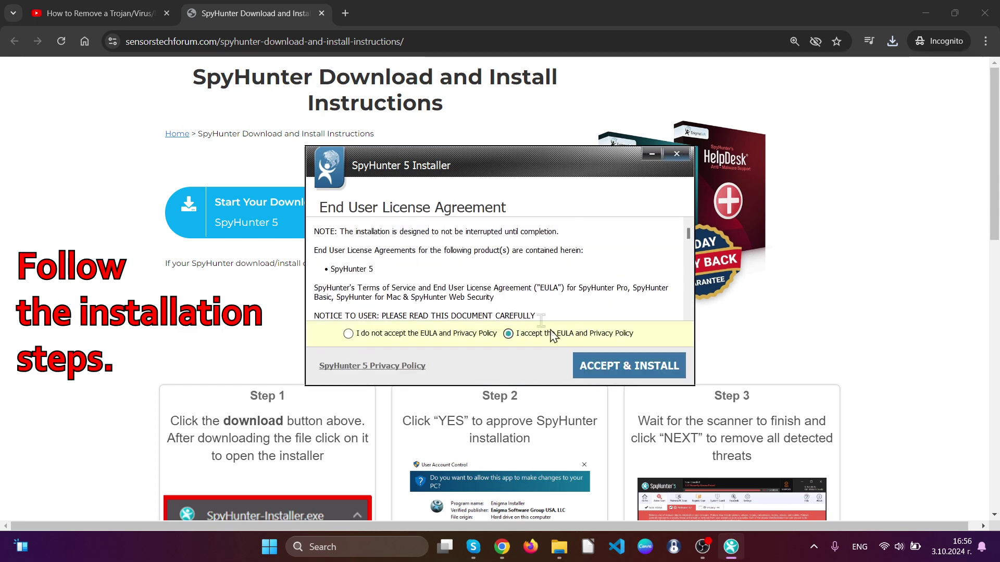
pyautogui.click(603, 374)
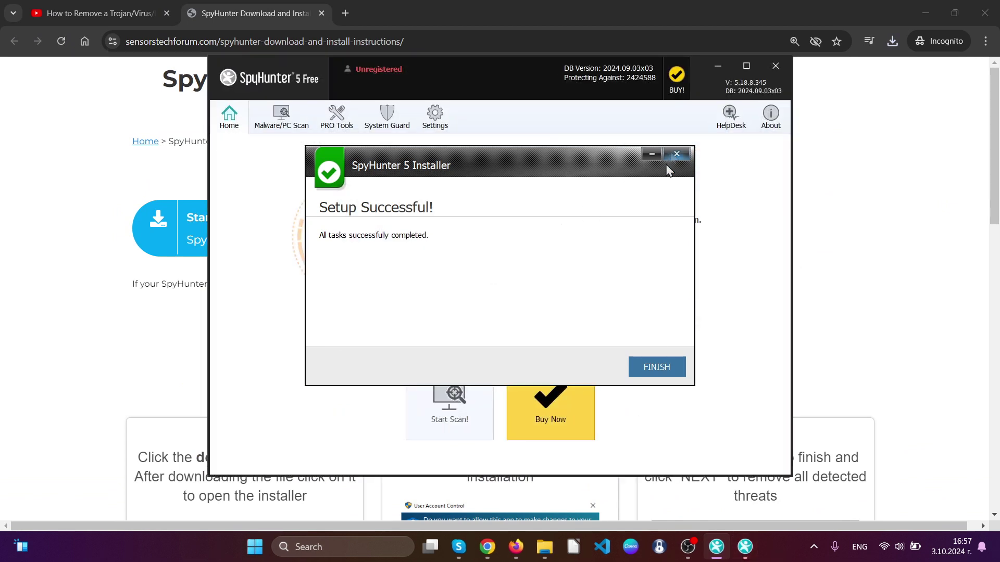
# - Finish setup and let the automatic scan report 40 issues, including 28 malware items
pyautogui.click(650, 368)
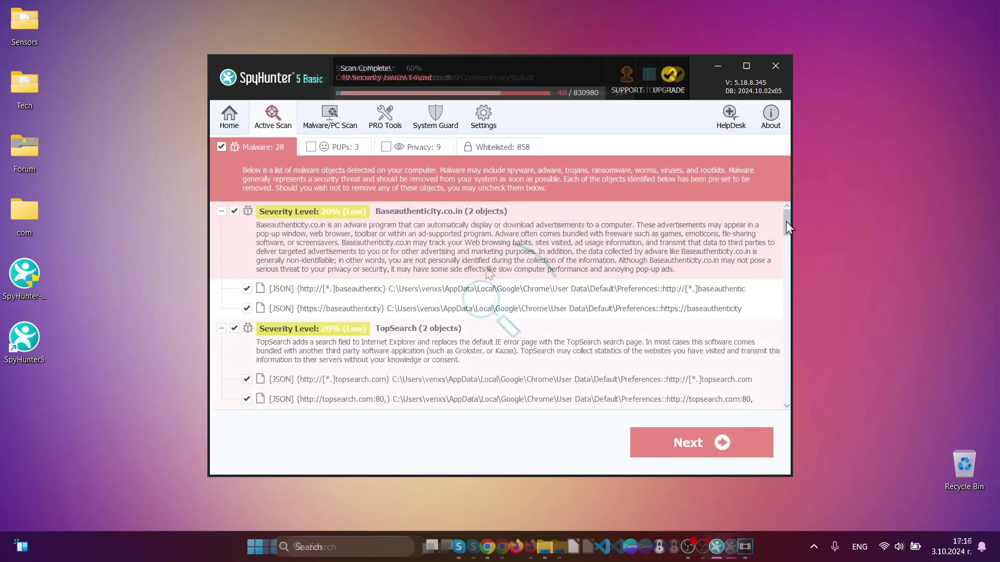
pyautogui.moveTo(786, 216); pyautogui.dragTo(788, 408)
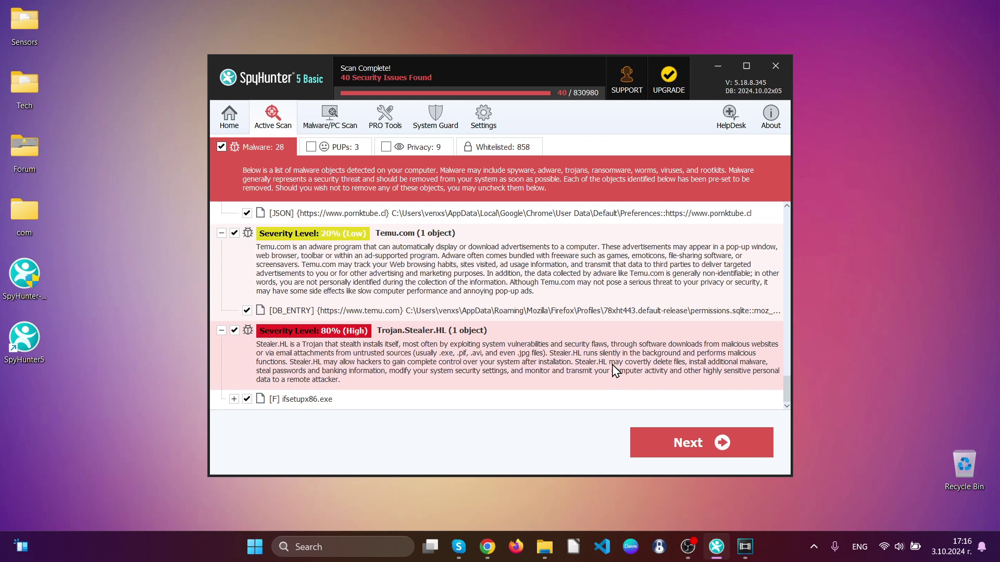
# - Remove all selected objects, closing Chrome when prompted, and dismiss the removal results
pyautogui.click(690, 444)
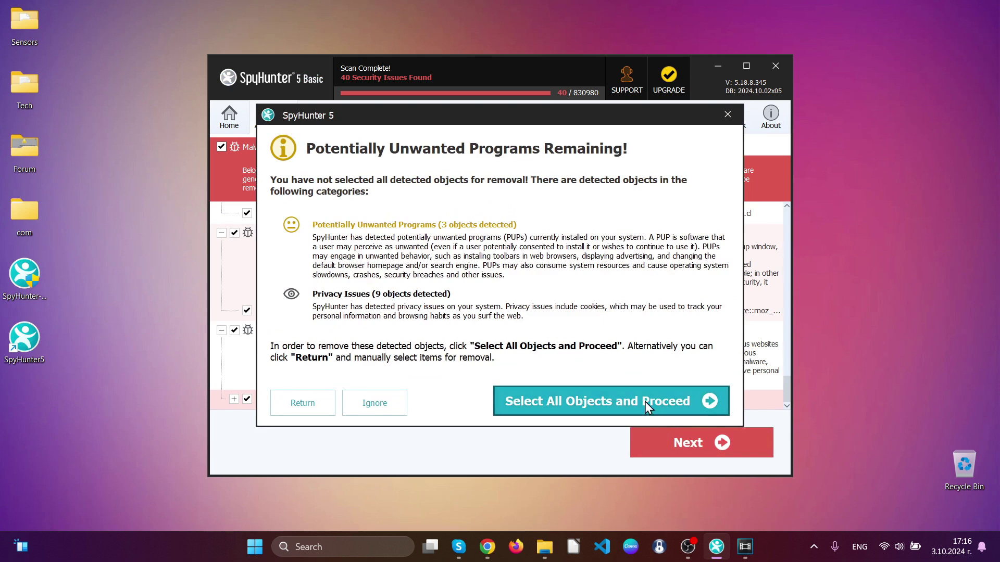
pyautogui.click(645, 408)
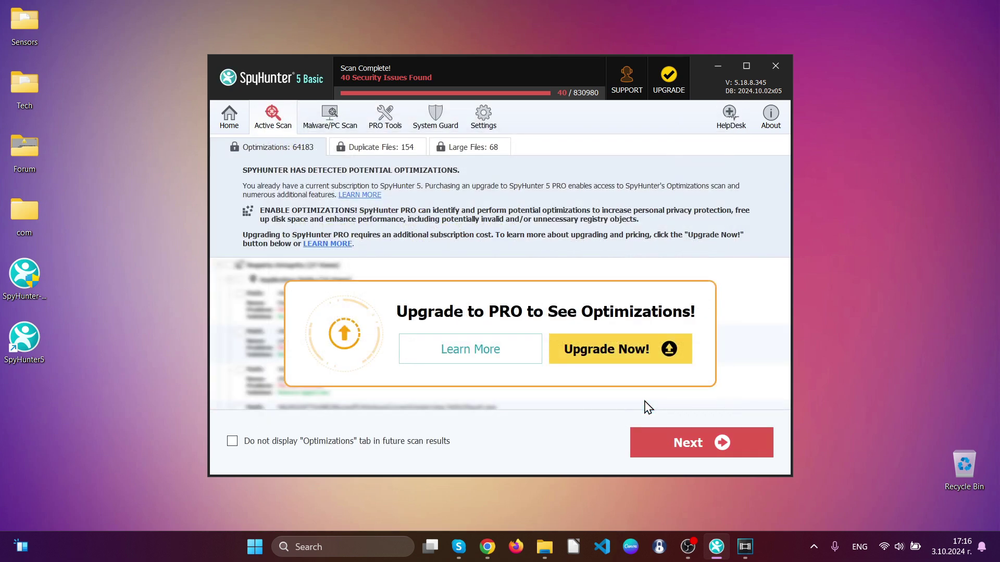
pyautogui.click(701, 445)
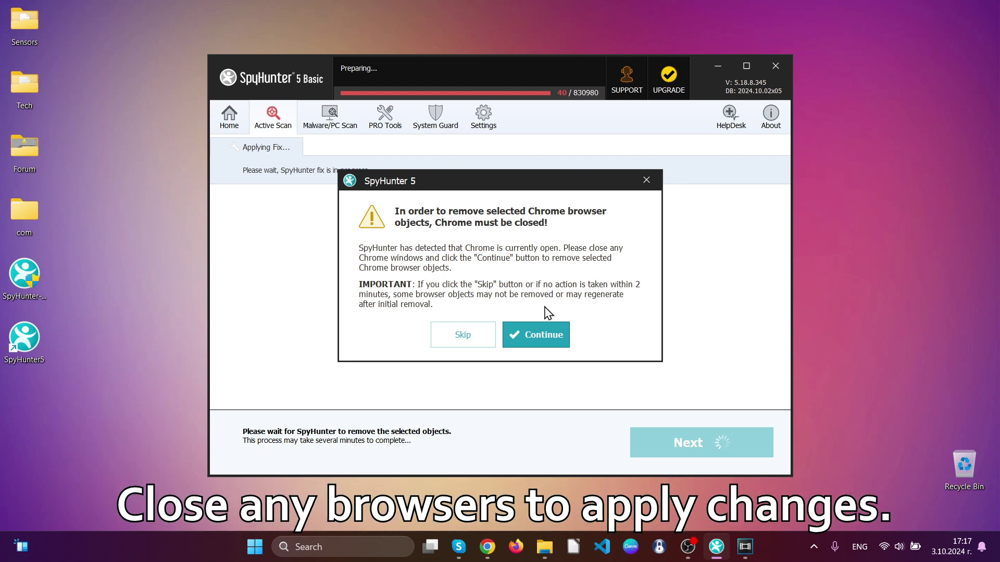
pyautogui.click(515, 336)
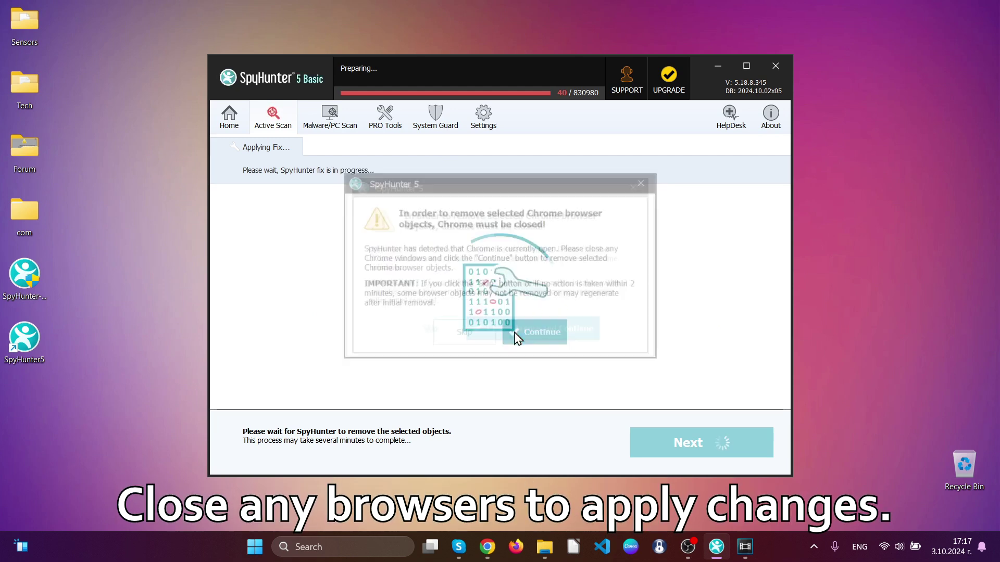
pyautogui.click(516, 336)
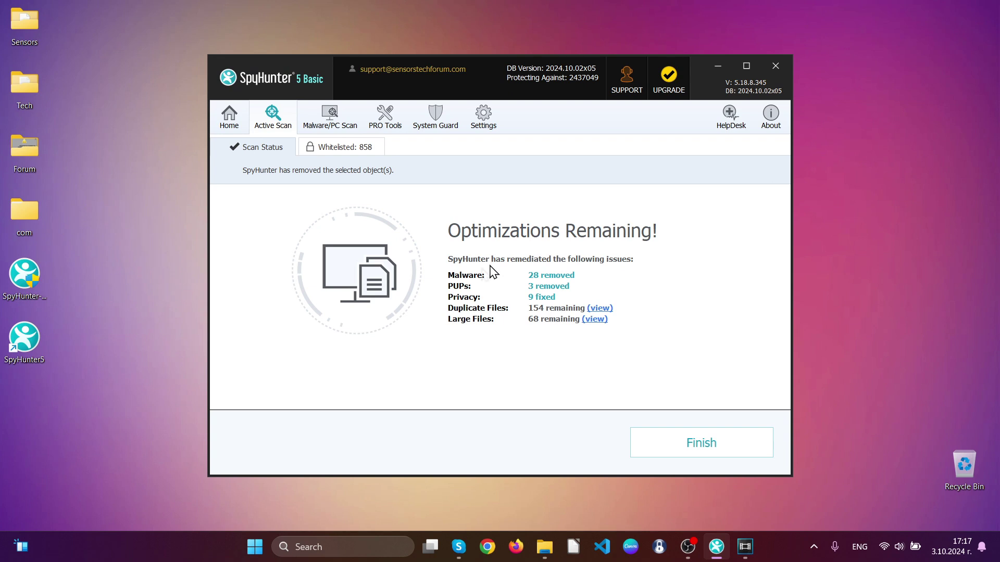
pyautogui.click(703, 446)
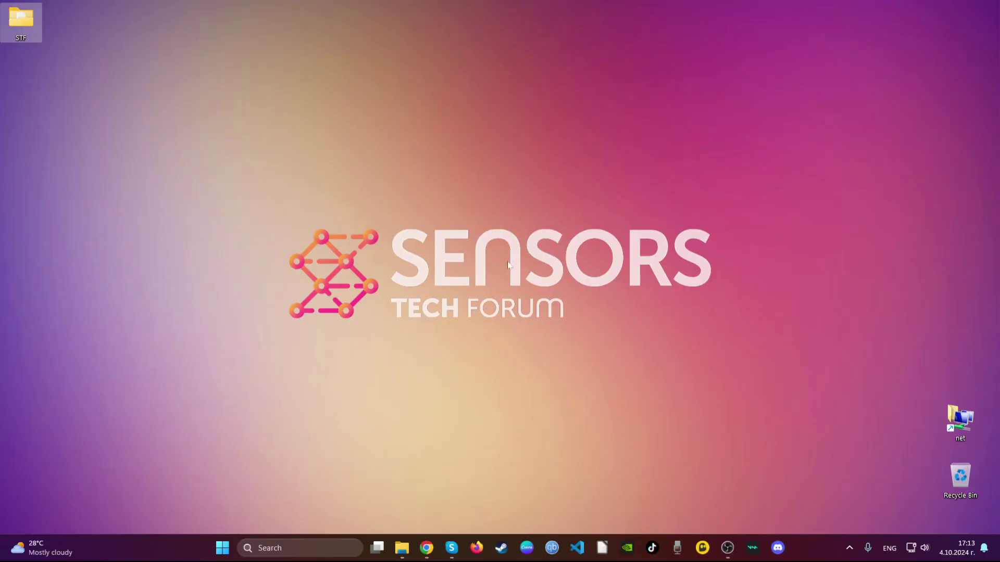
pyautogui.click(428, 548)
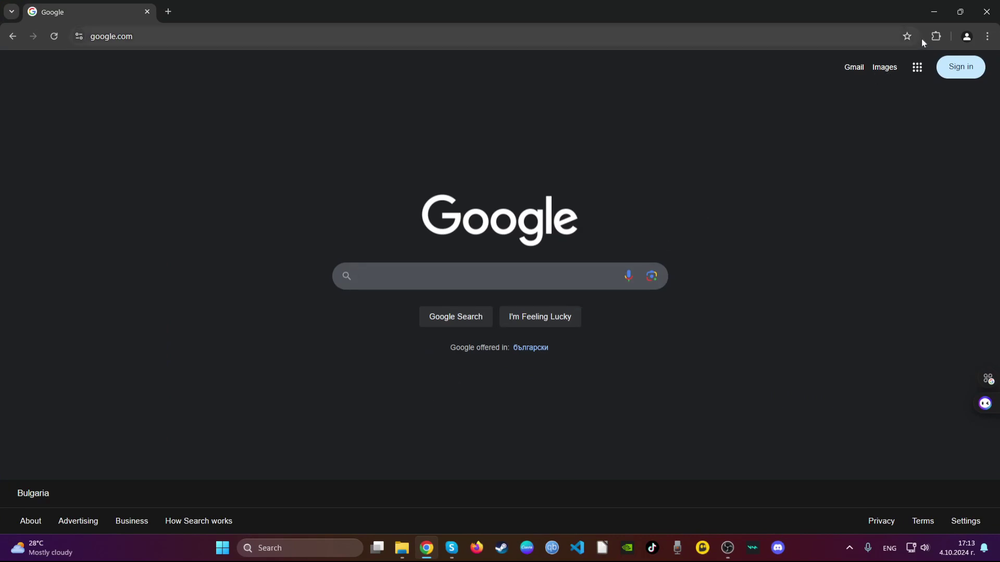
# - Remove the Blocked Search extension from Chrome's Extensions menu
pyautogui.click(936, 36)
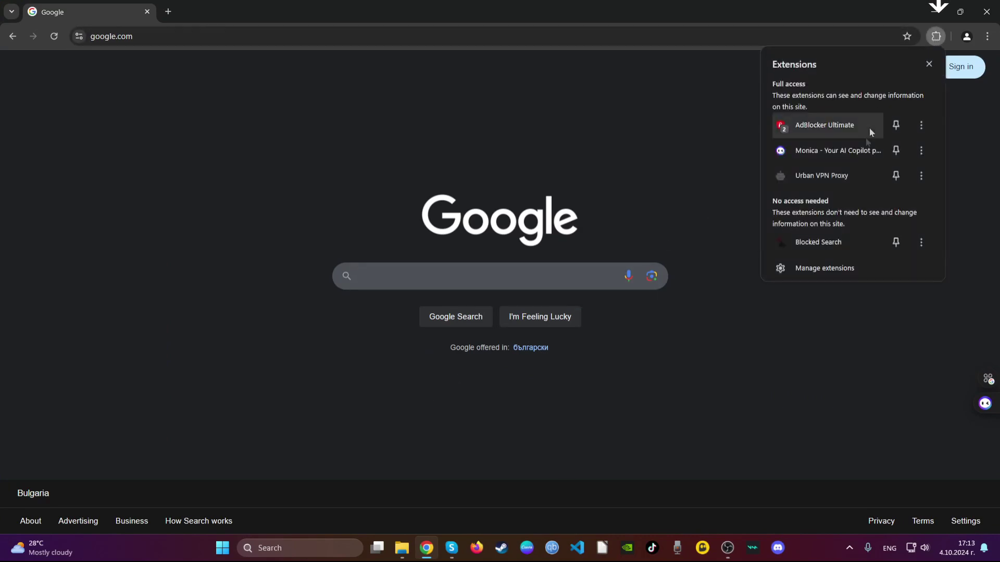
pyautogui.click(915, 245)
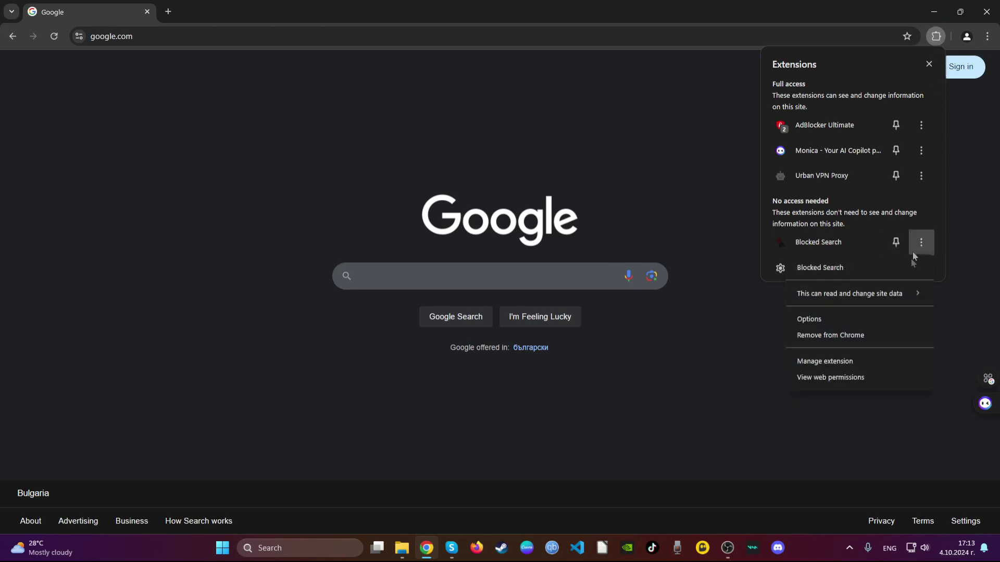
pyautogui.click(894, 333)
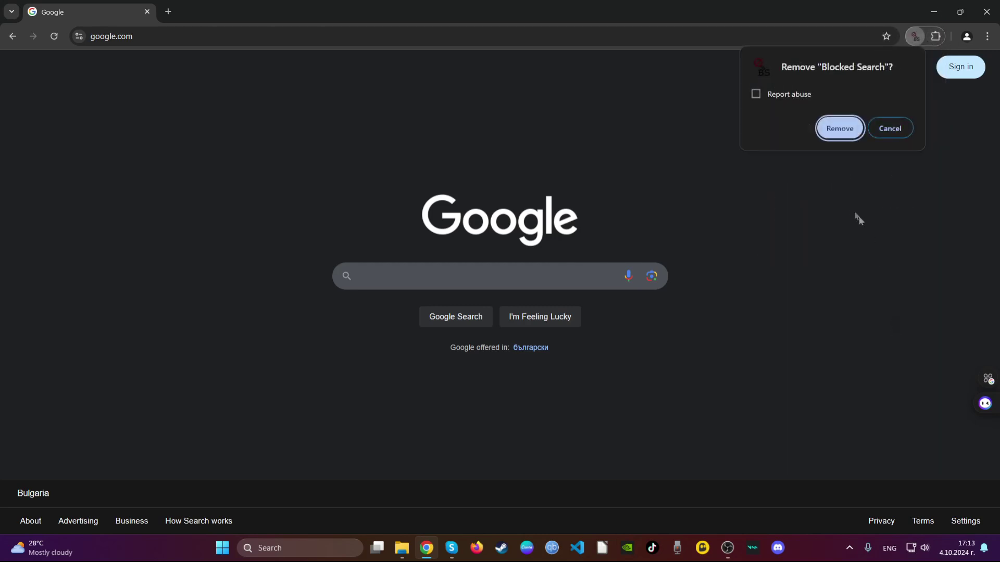
pyautogui.click(839, 131)
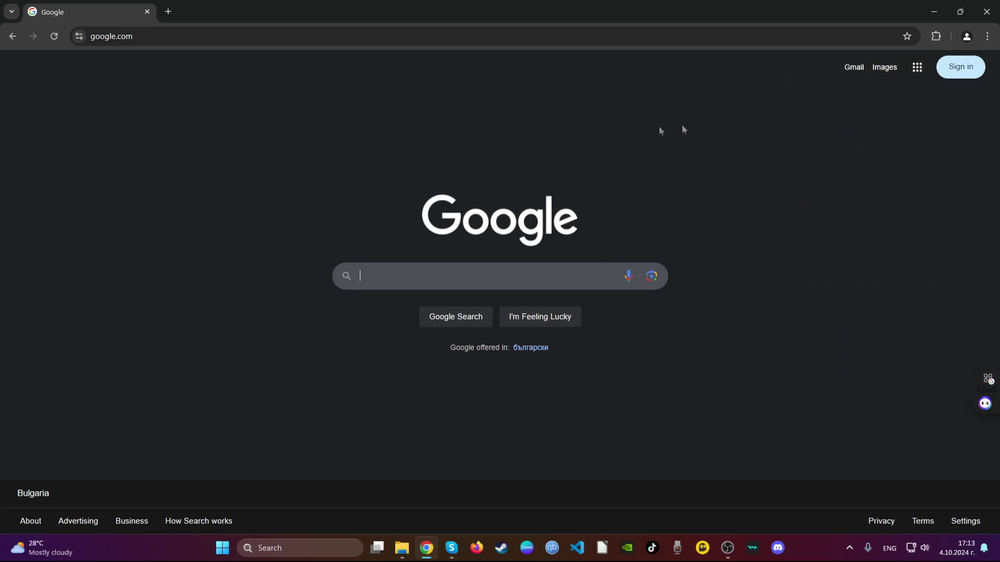
pyautogui.hotkey('ctrl', 'l')
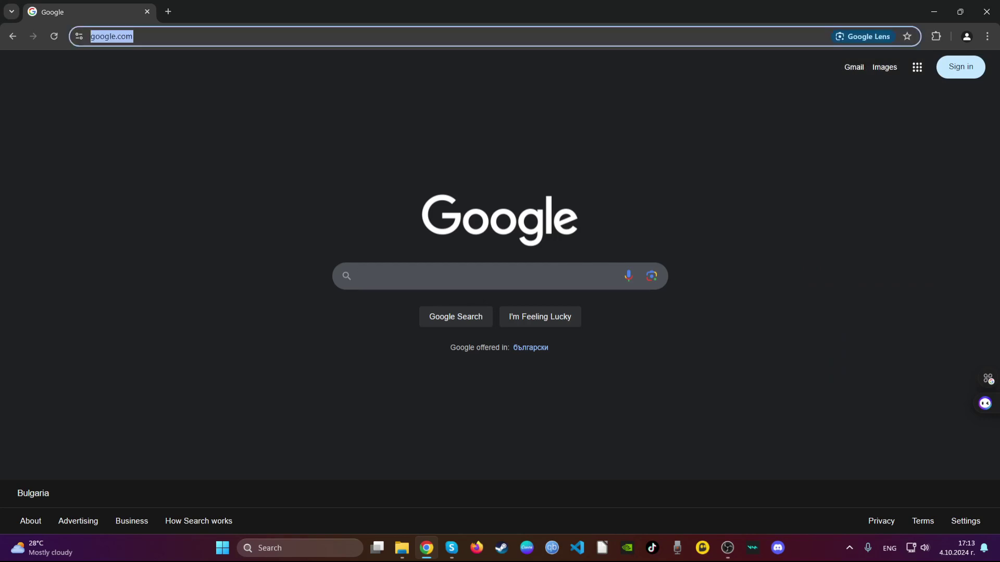
pyautogui.write('clea')
# - Delete Chrome's all-time history, cookies and cache except passwords, then close Chrome
pyautogui.press('BackSpace')
pyautogui.press('BackSpace')
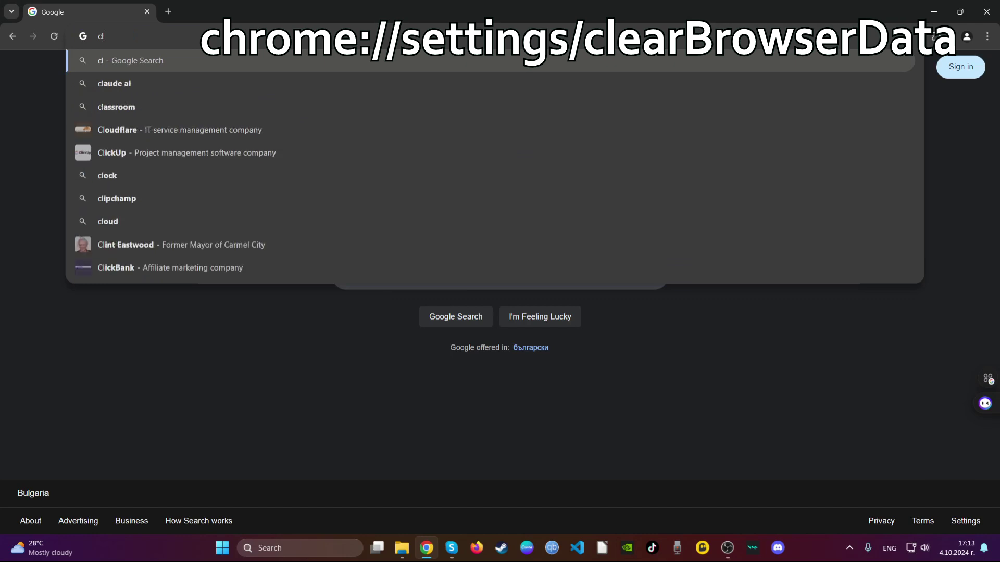
pyautogui.press('BackSpace')
pyautogui.press('BackSpace')
pyautogui.write('chrome://')
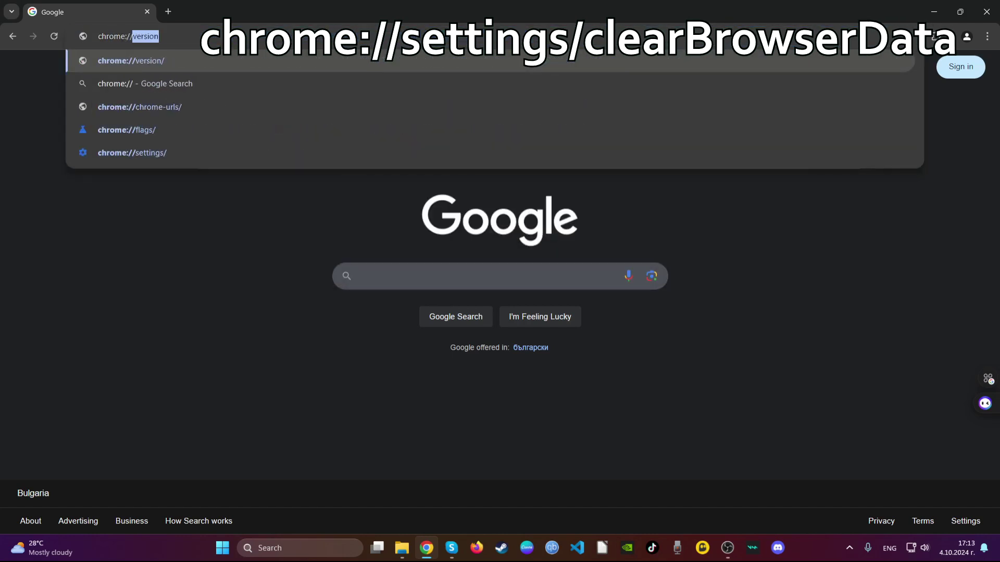
pyautogui.write('settings/')
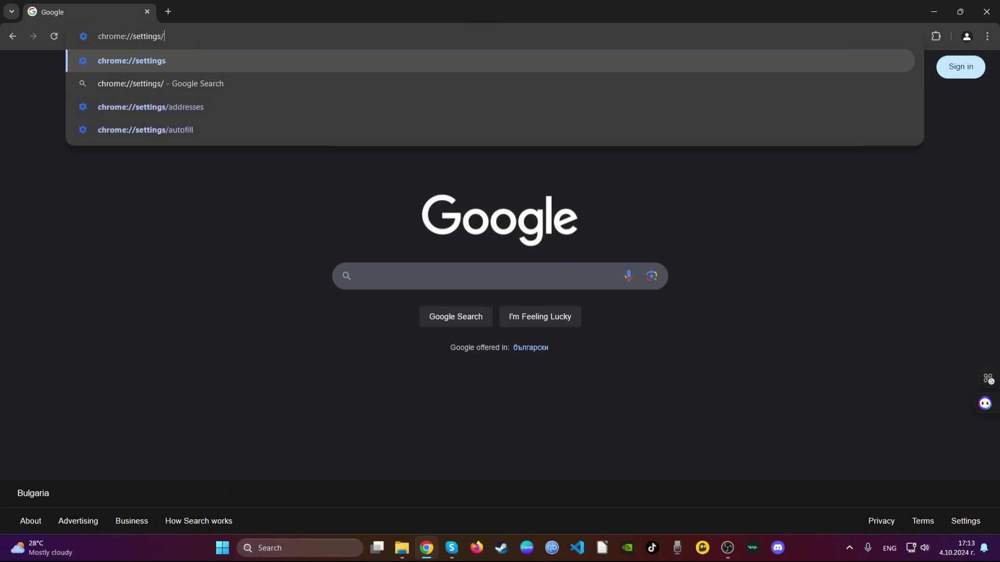
pyautogui.write('clea')
pyautogui.press('Return')
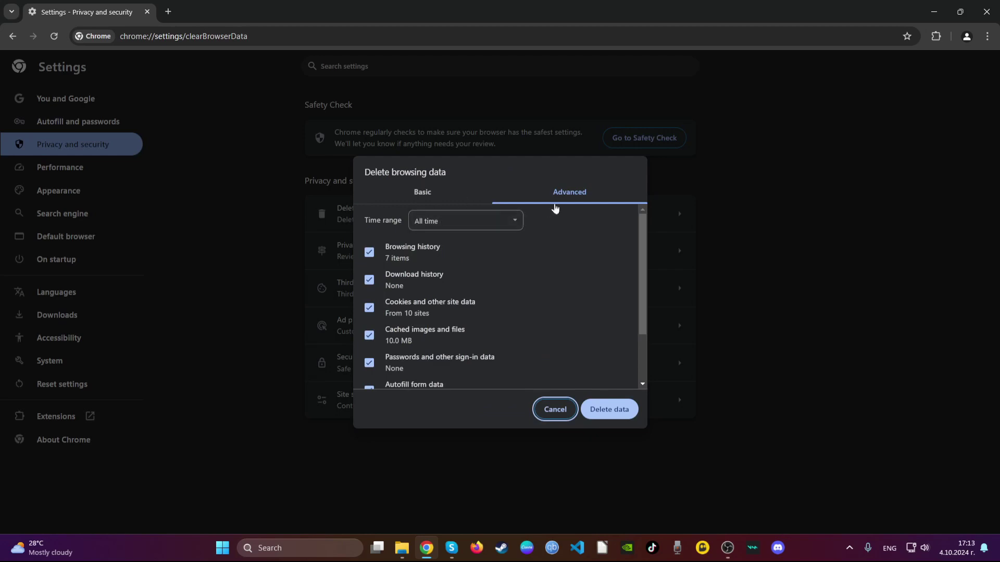
pyautogui.scroll(-2, 485, 274)
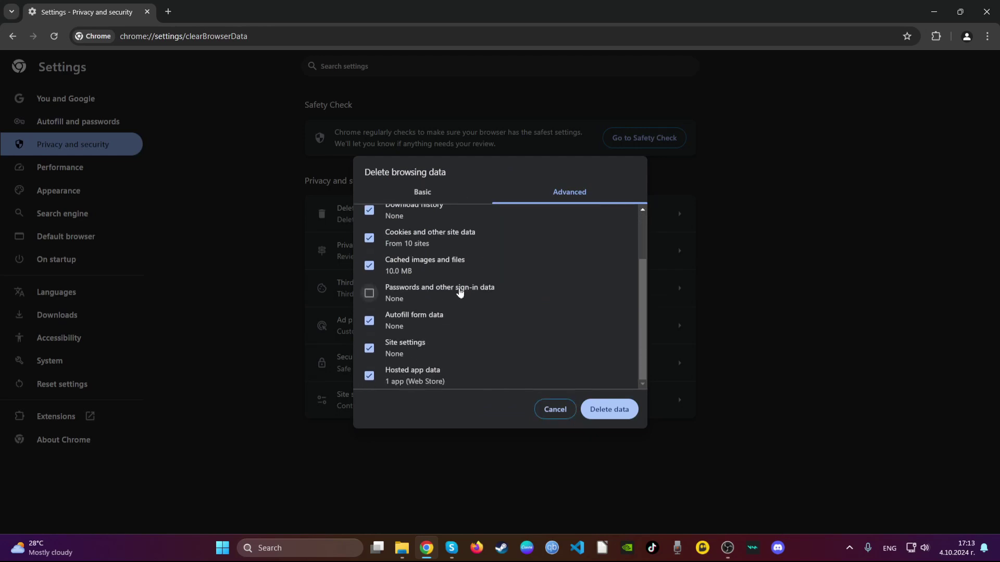
pyautogui.click(628, 412)
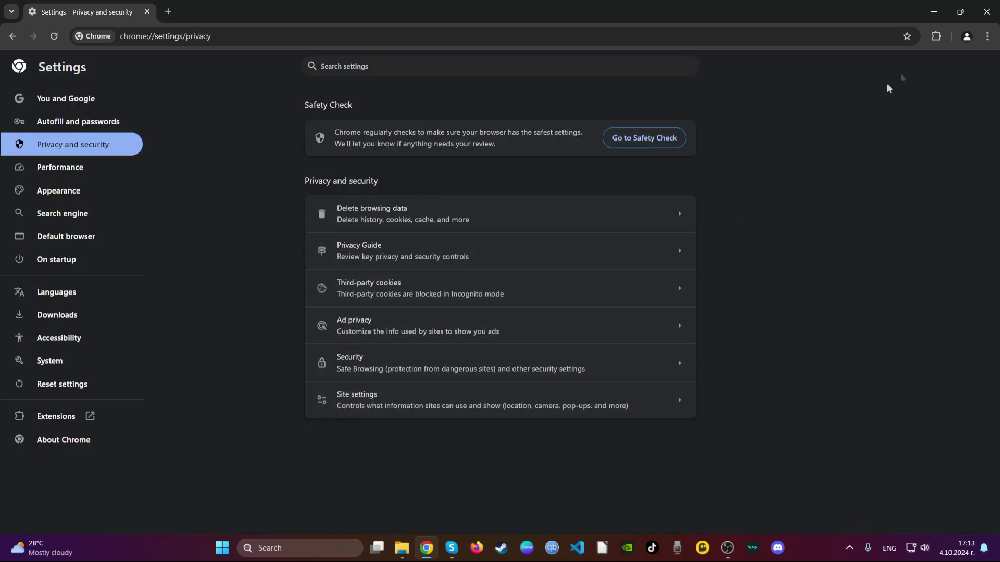
pyautogui.click(986, 13)
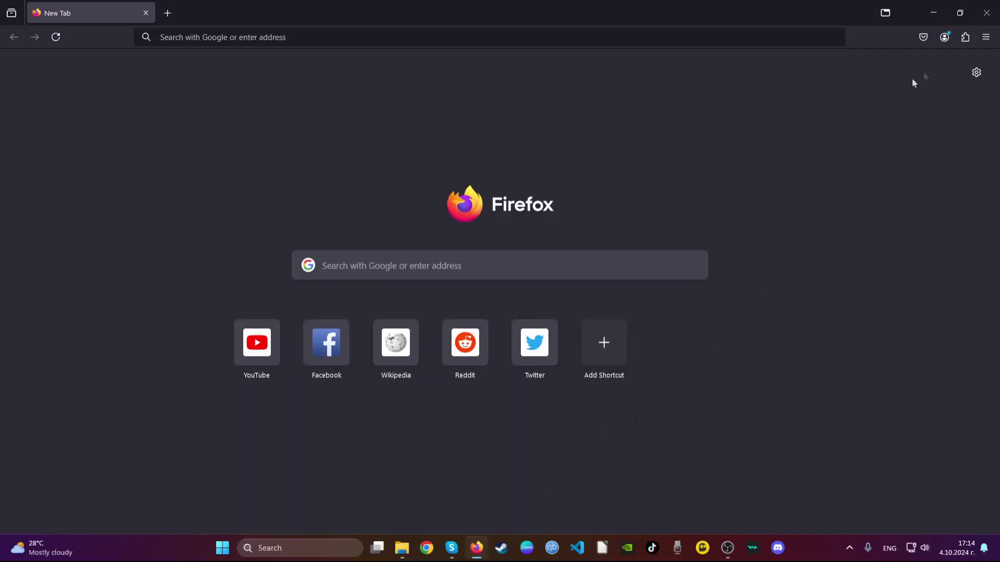
# - Remove the Safeplex Search extension from Firefox's Extensions menu
pyautogui.click(966, 38)
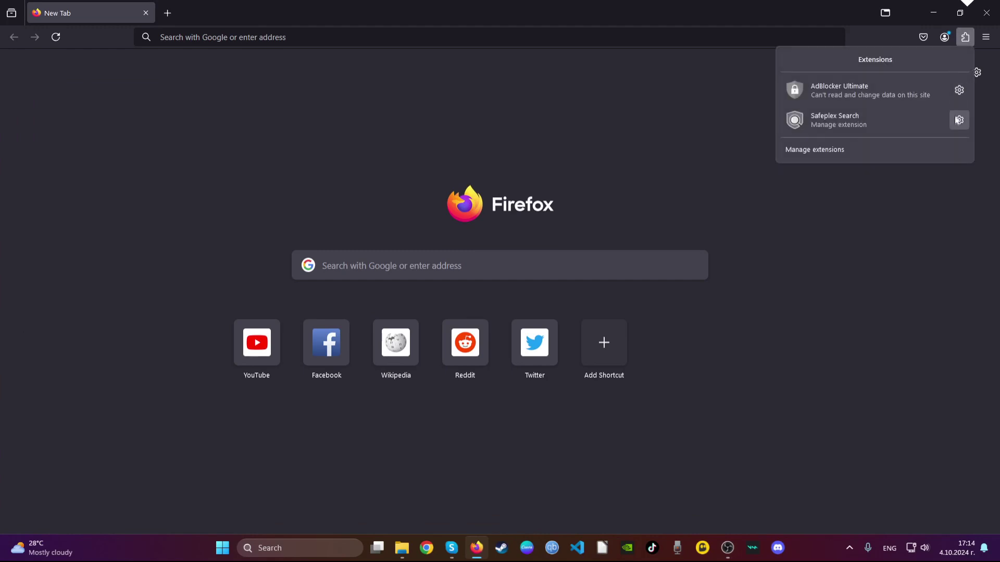
pyautogui.rightClick(916, 128)
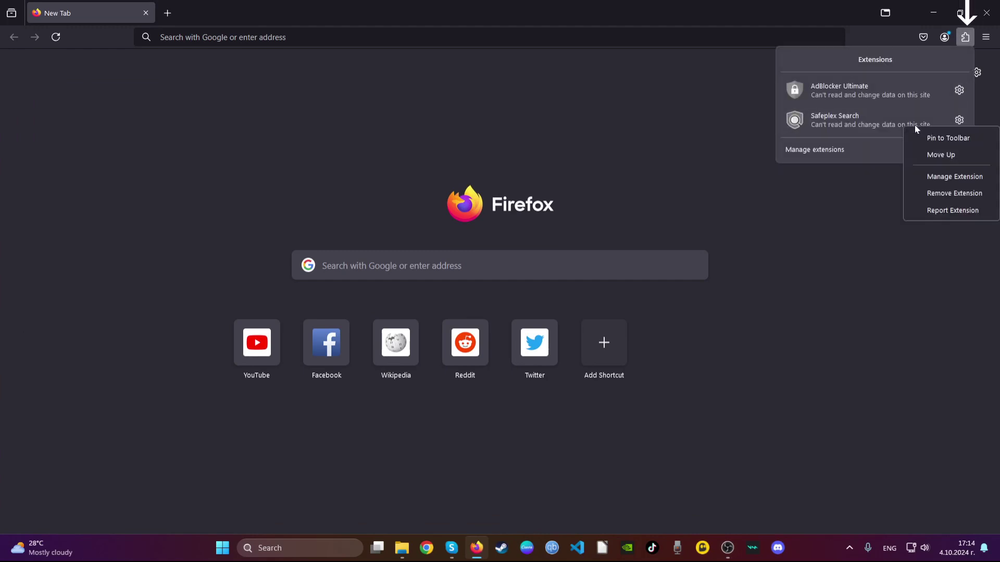
pyautogui.click(954, 120)
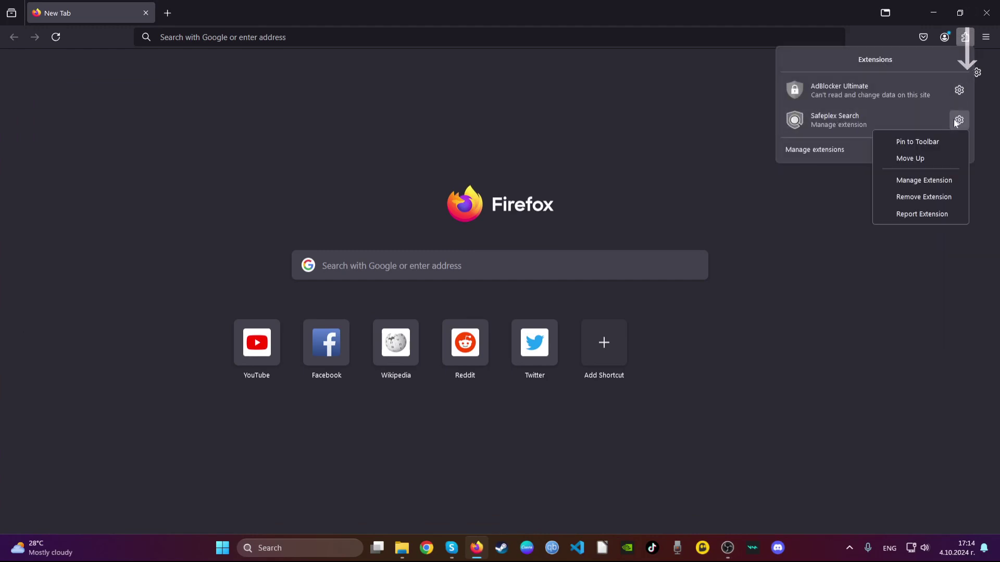
pyautogui.click(921, 199)
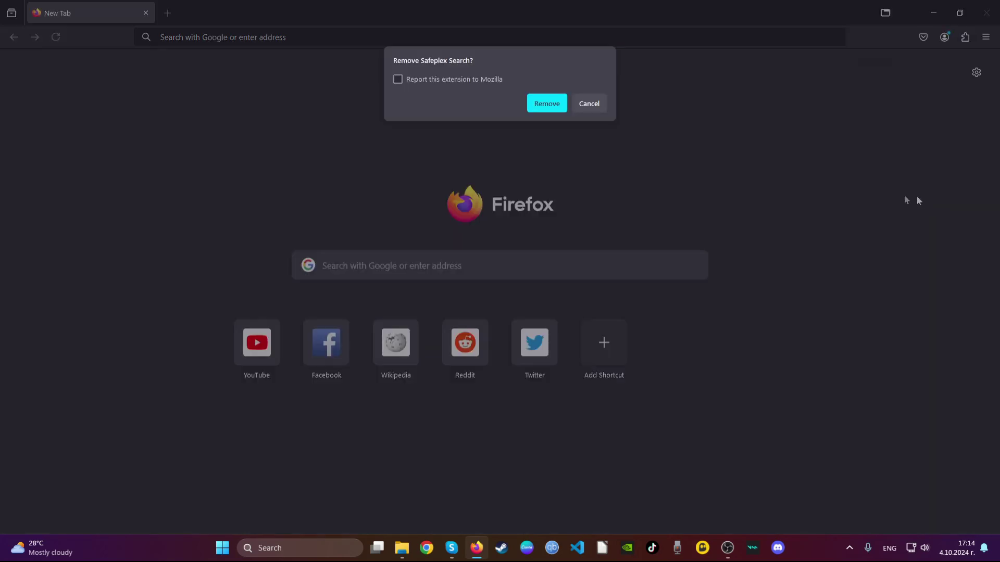
pyautogui.click(553, 109)
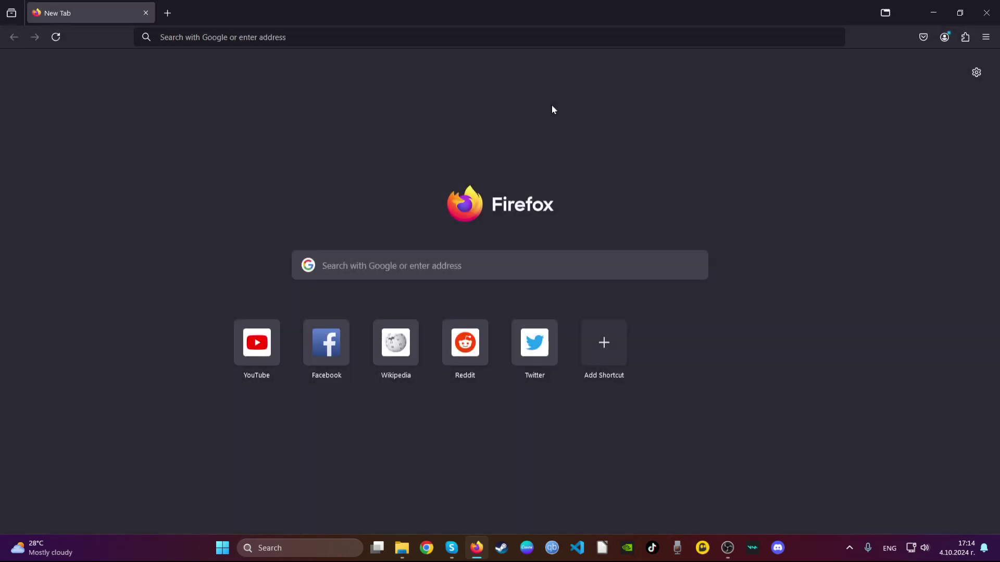
pyautogui.click(473, 37)
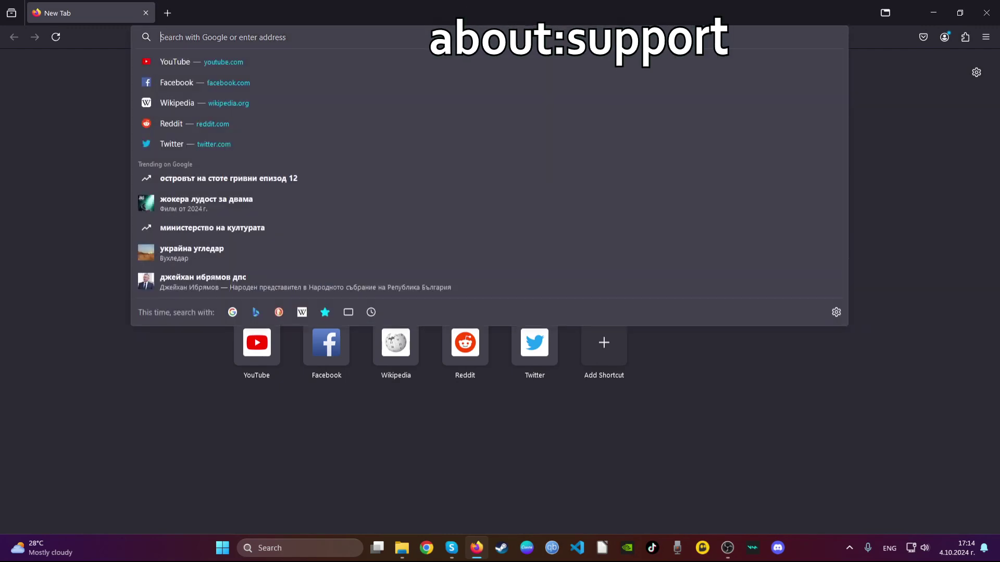
pyautogui.write('about')
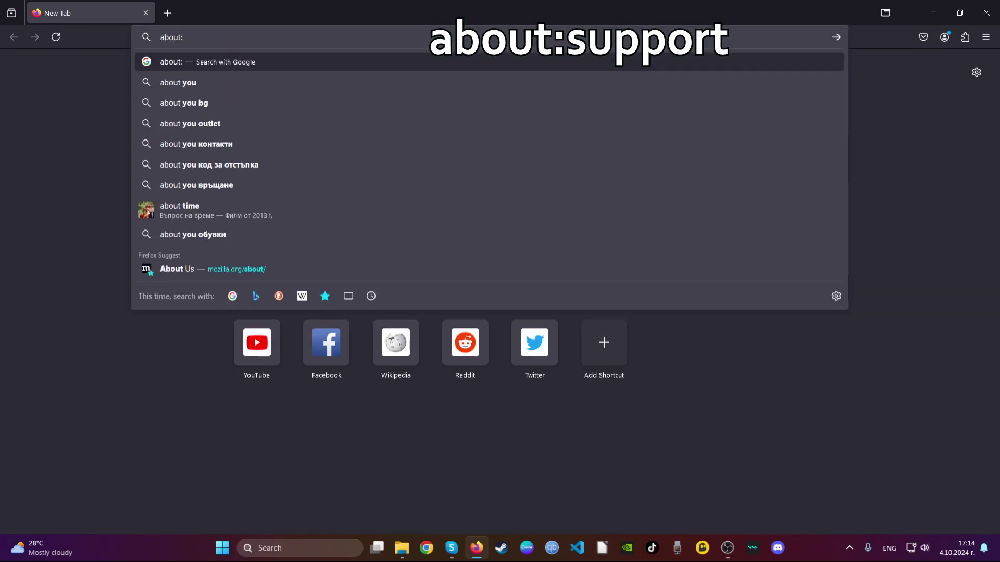
pyautogui.write(':support')
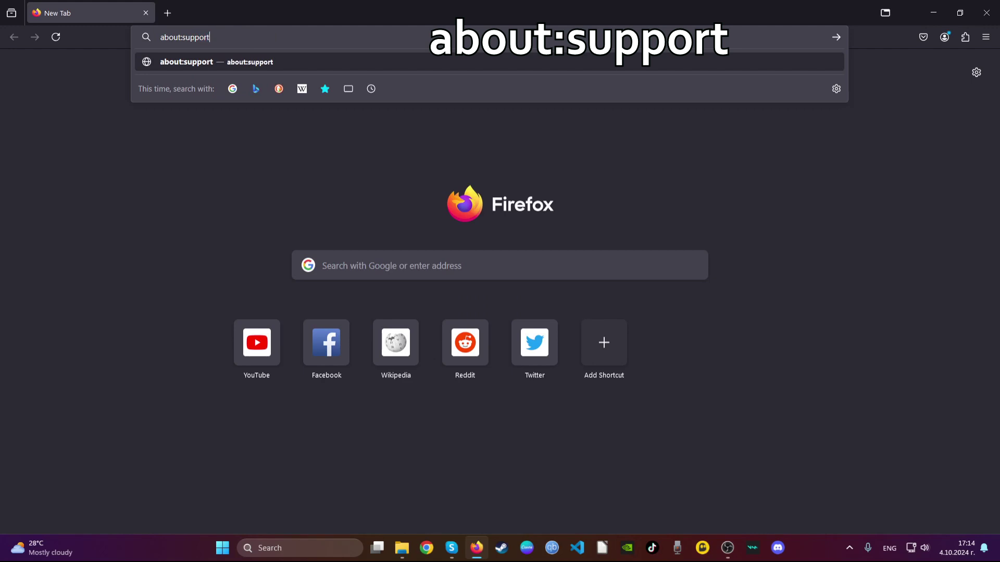
# - Refresh Firefox from the about:support page, restoring default settings
pyautogui.press('Return')
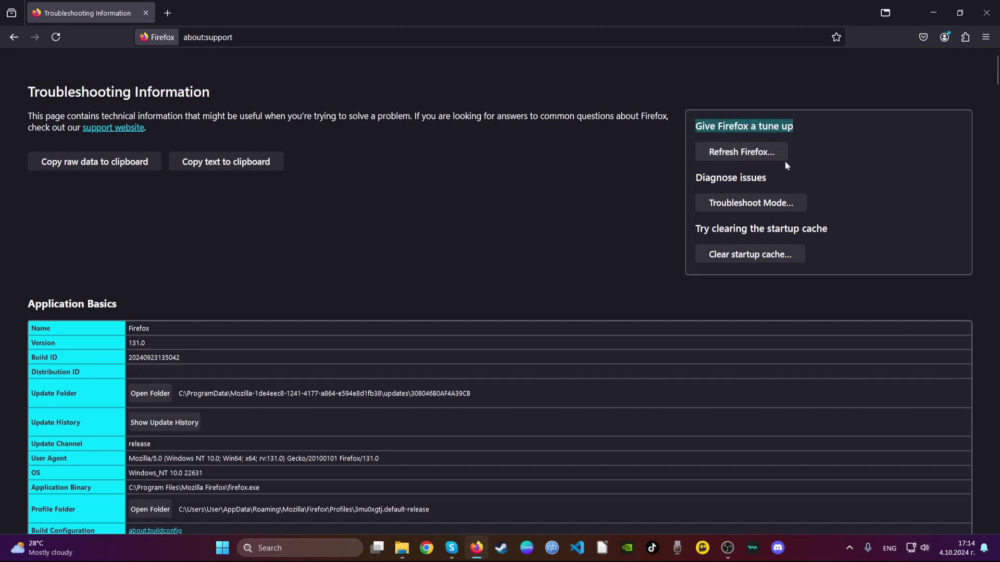
pyautogui.click(725, 156)
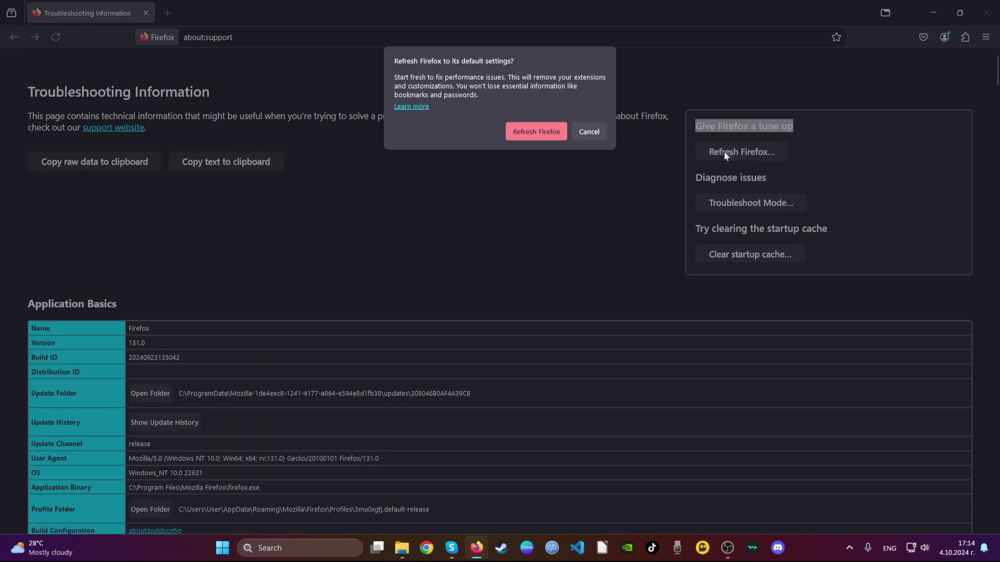
pyautogui.click(527, 131)
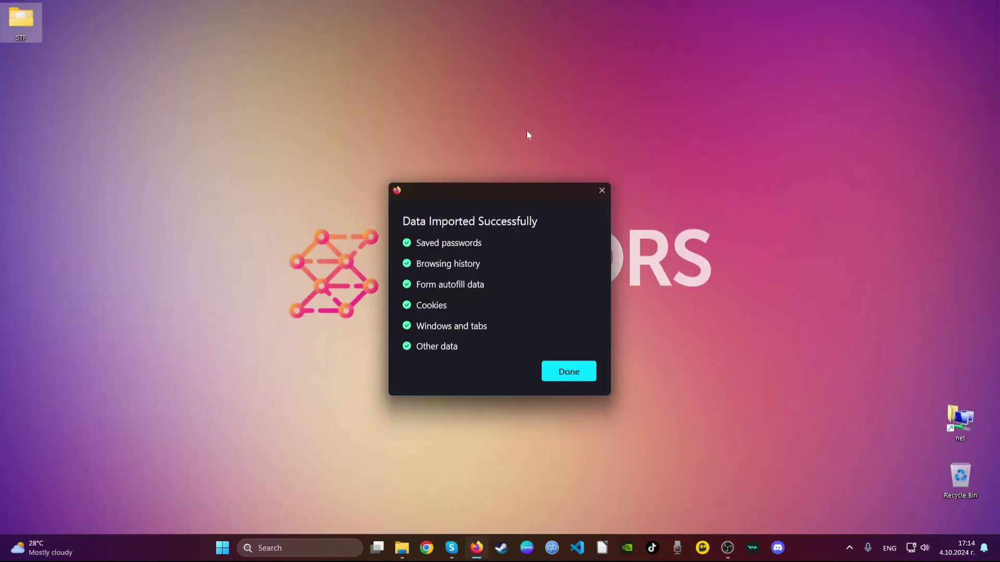
pyautogui.click(568, 372)
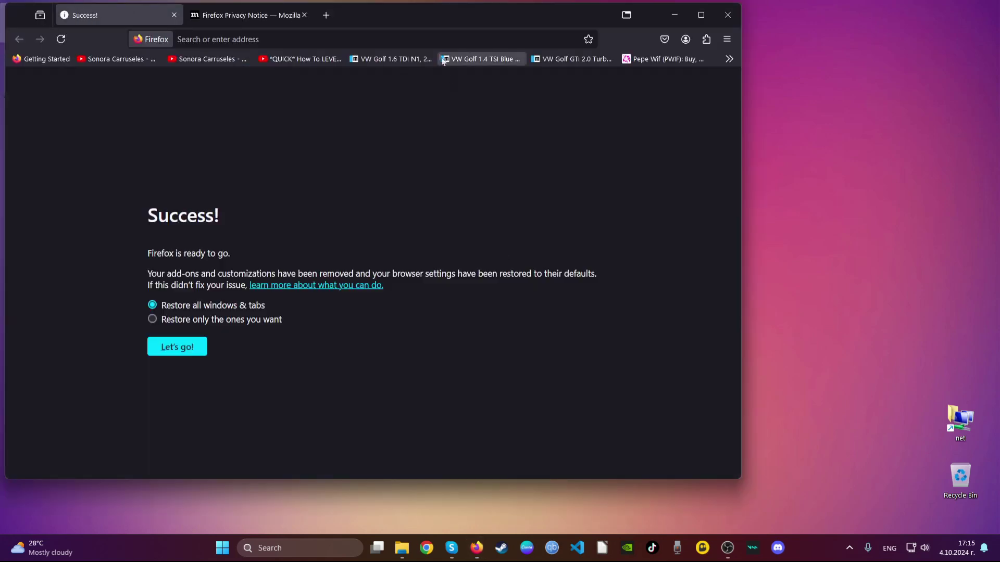
pyautogui.moveTo(469, 361); pyautogui.dragTo(323, 258)
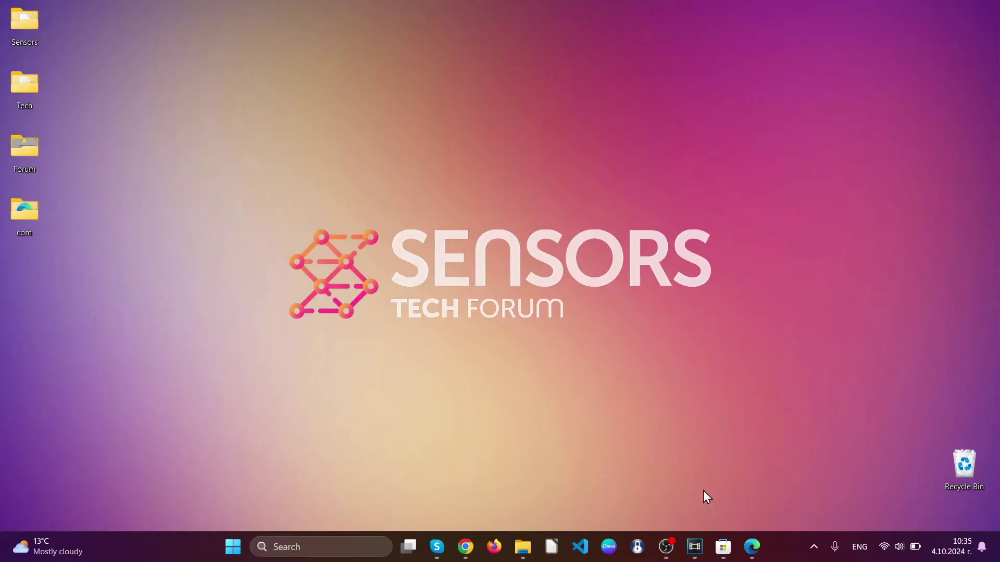
# - Remove the 'Search from Popup or ContextMenu' extension from Edge's Extensions menu
pyautogui.click(750, 549)
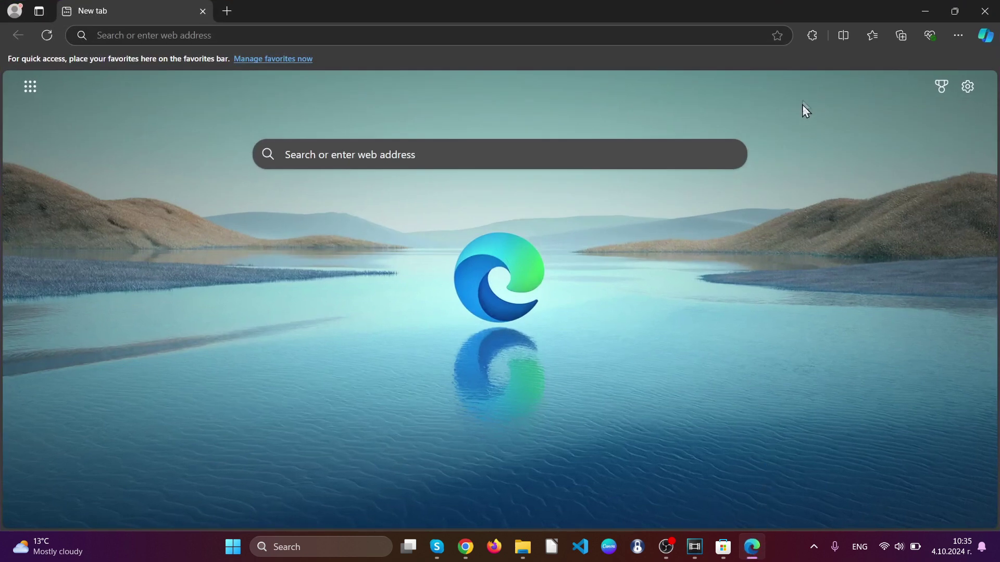
pyautogui.click(812, 39)
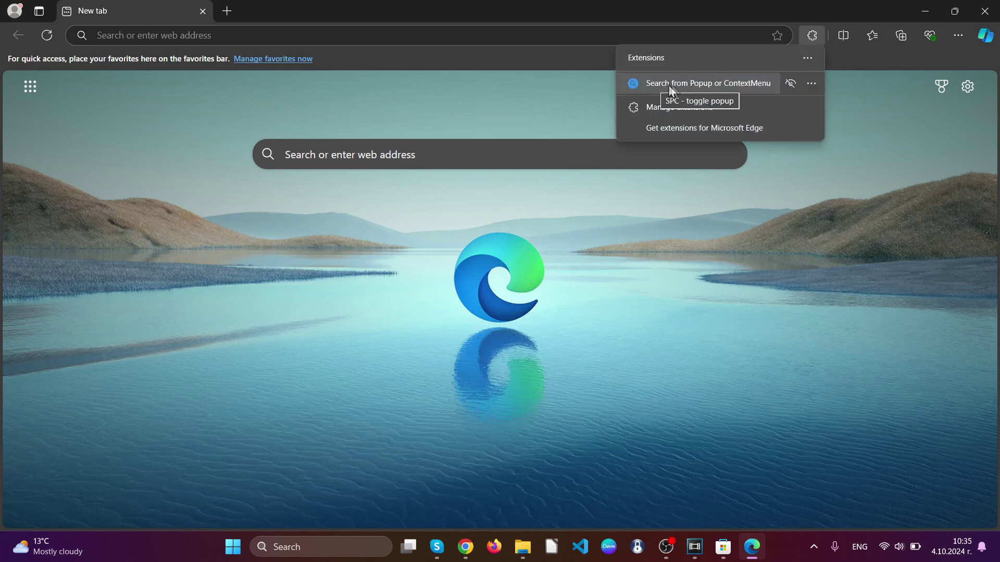
pyautogui.click(811, 84)
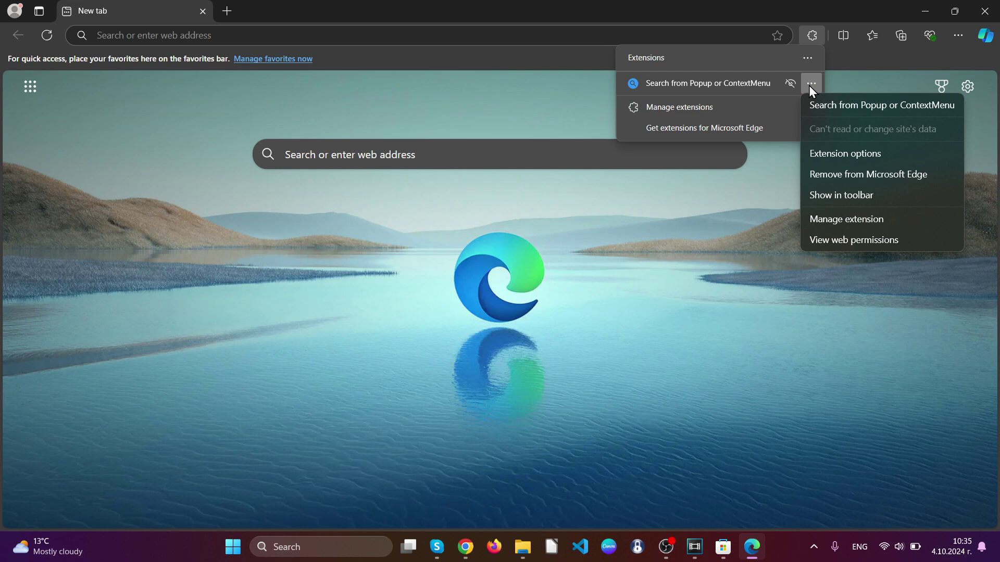
pyautogui.click(837, 175)
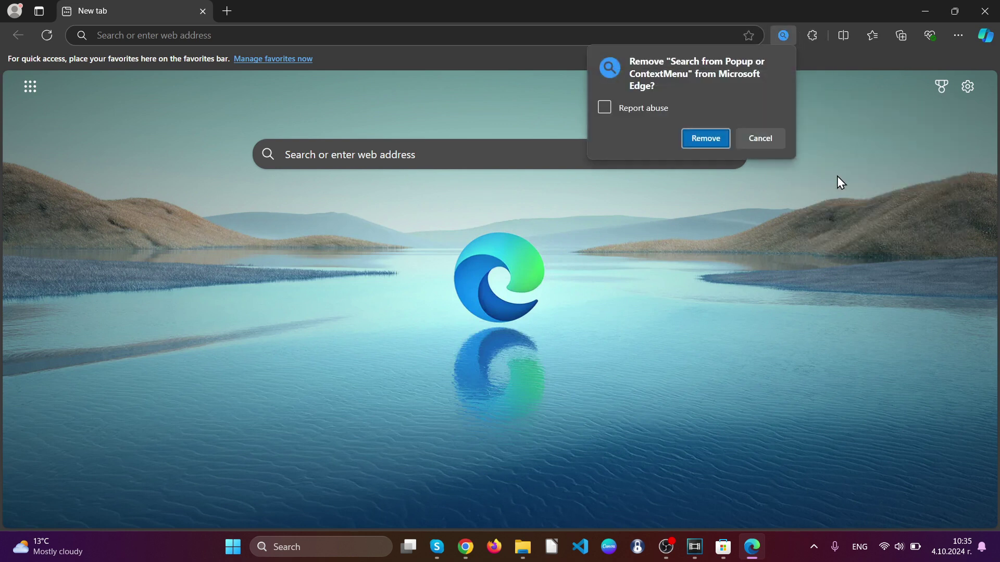
pyautogui.click(693, 138)
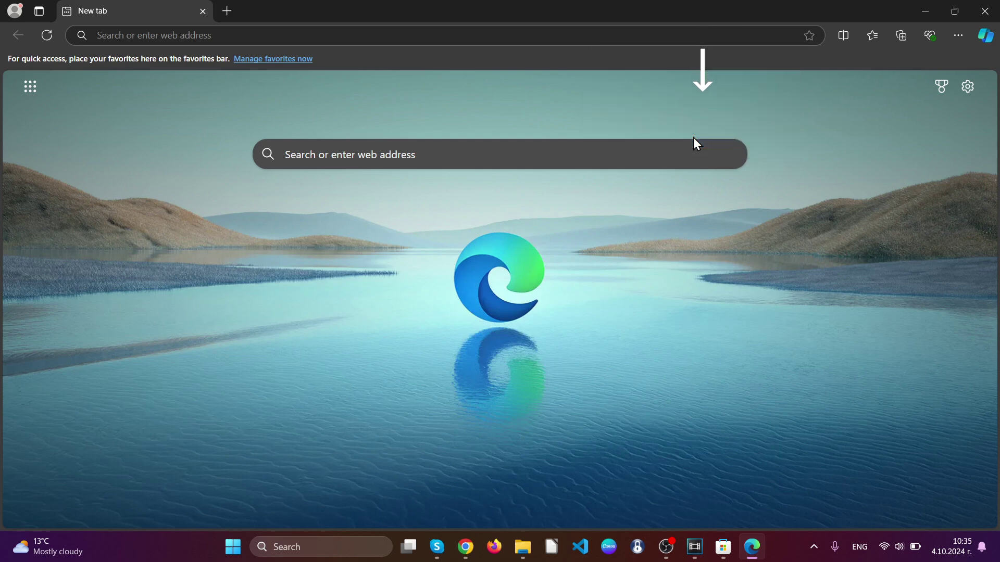
# - Go to edge://settings/clearBrowserData in Edge's address bar
pyautogui.click(442, 34)
pyautogui.write('ed')
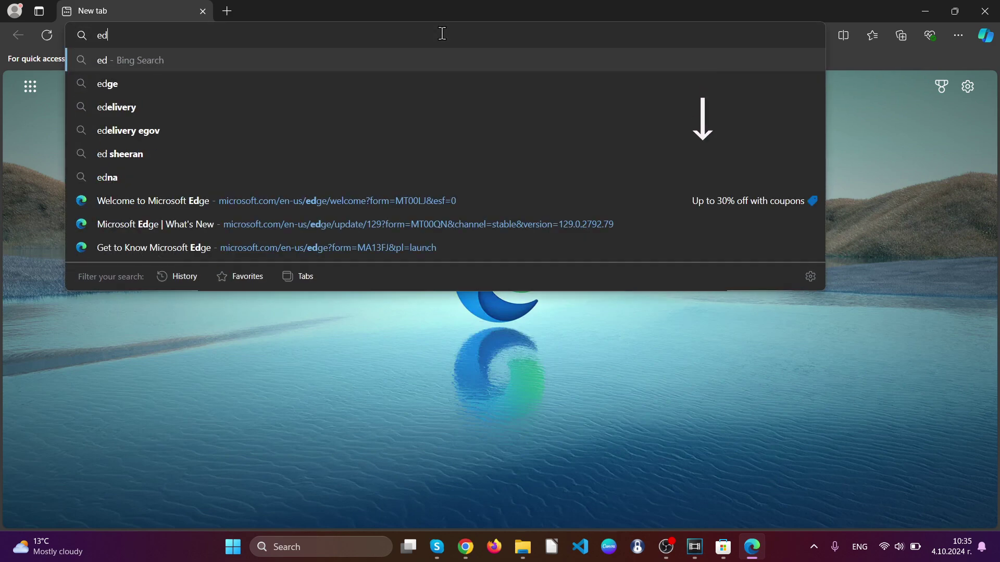
pyautogui.write('ge:')
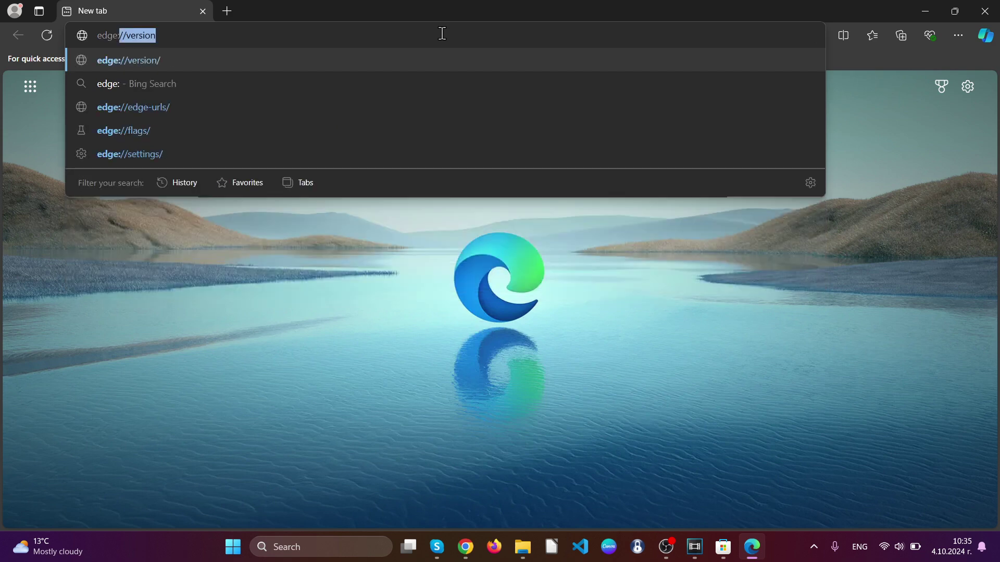
pyautogui.write('//settings/')
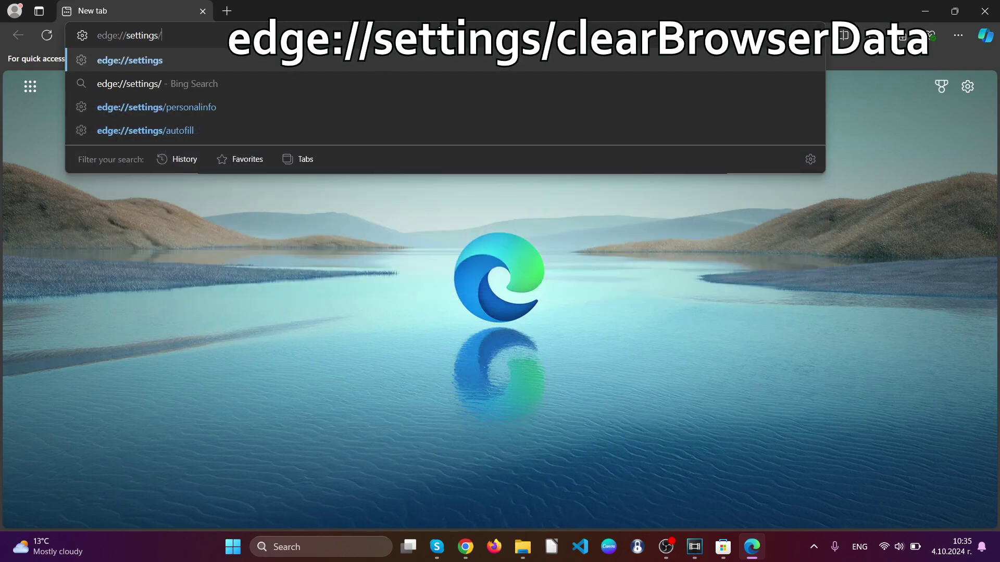
pyautogui.write('clearB')
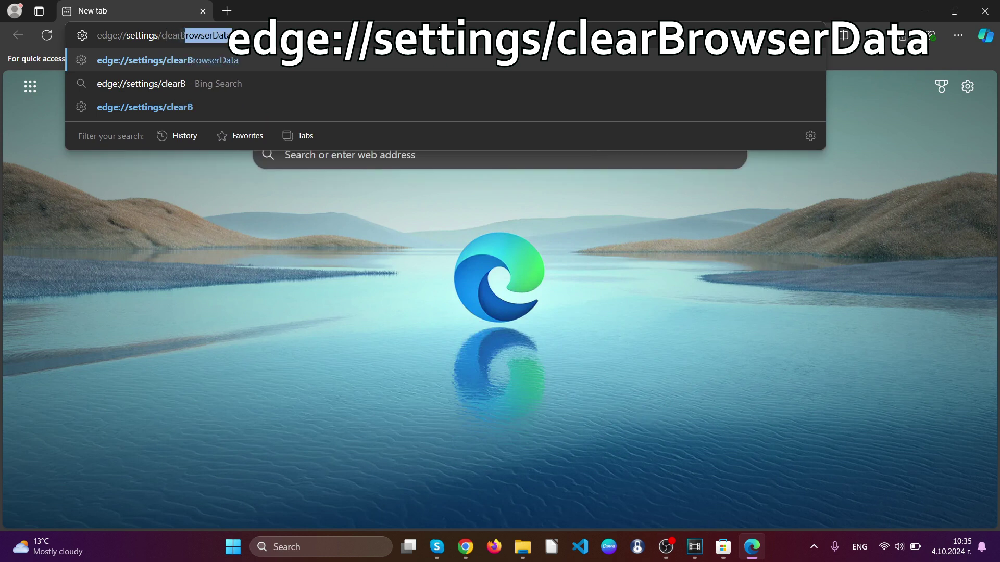
pyautogui.write('rowserData')
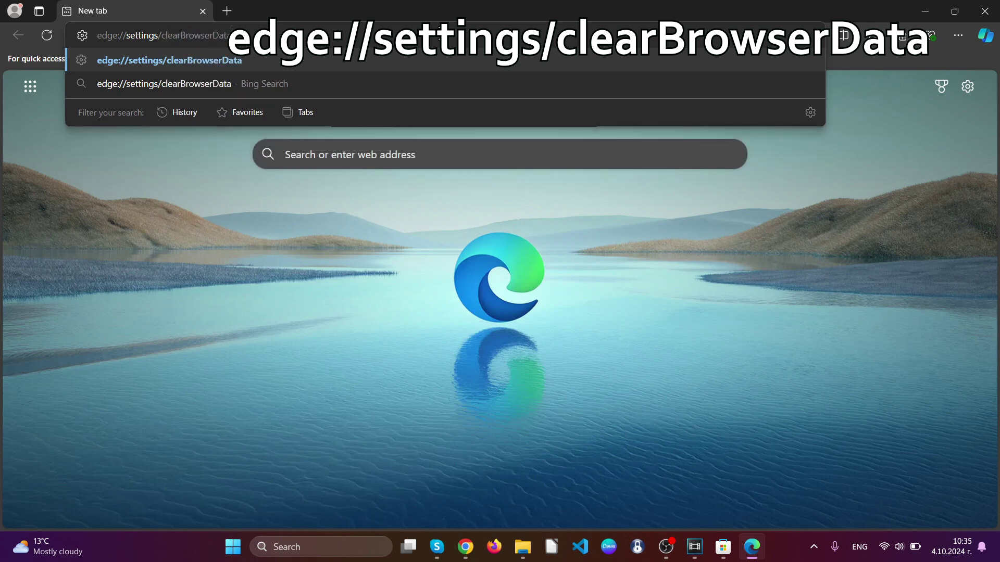
pyautogui.press('Return')
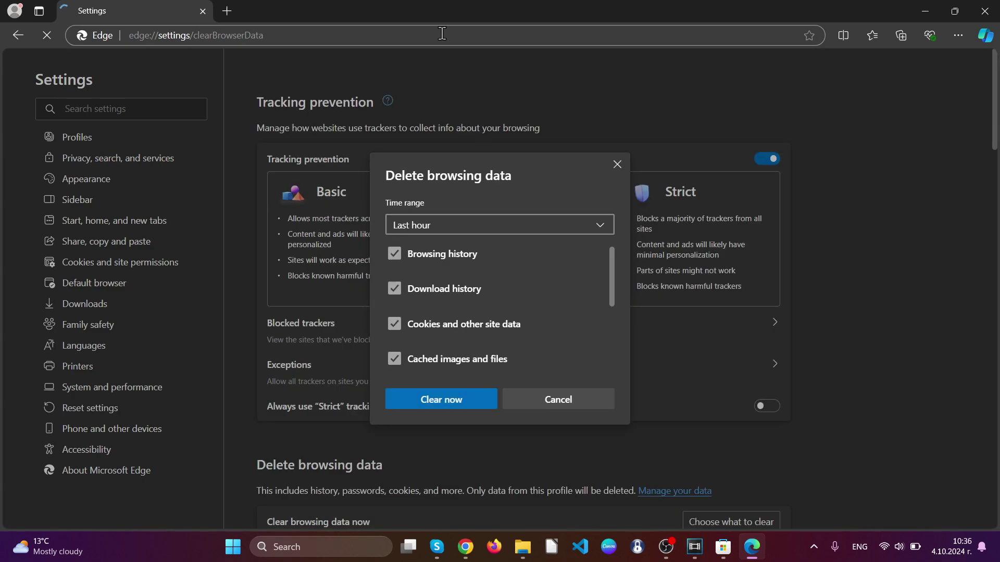
# - Clear all-time Edge data including site permissions, Media Foundation, autofill and previous-version data, then close Edge
pyautogui.click(457, 225)
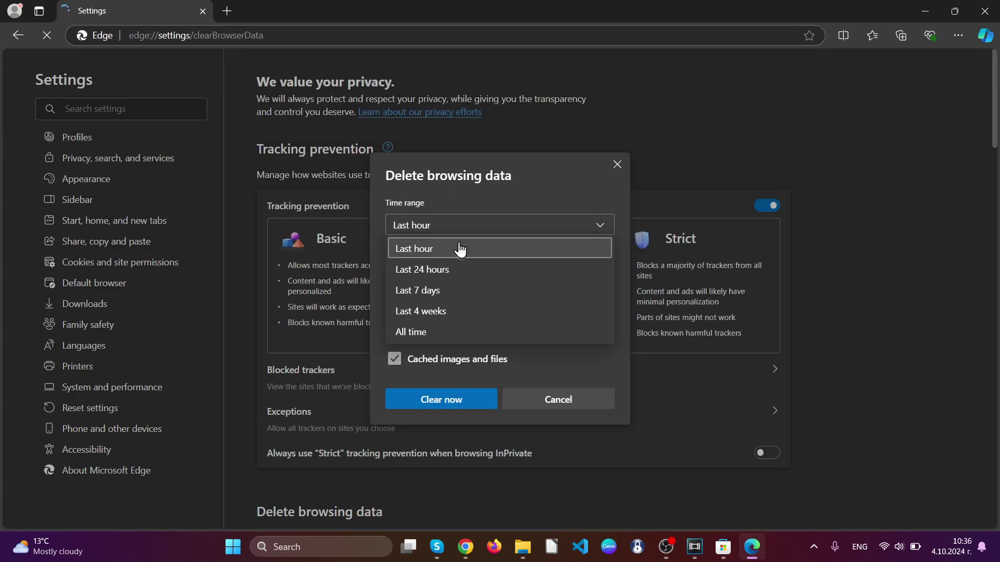
pyautogui.click(439, 332)
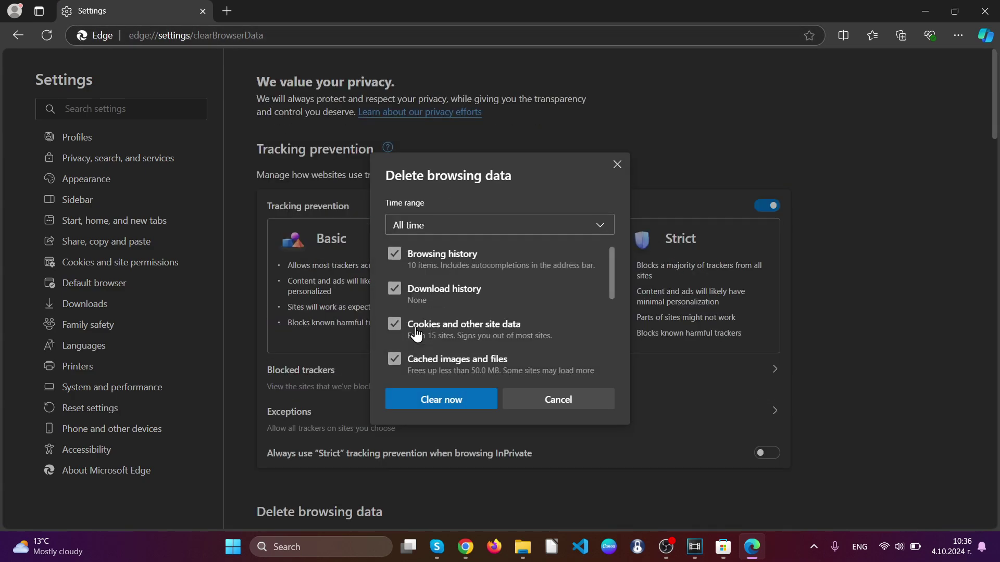
pyautogui.scroll(-3, 458, 305)
pyautogui.scroll(-2, 430, 301)
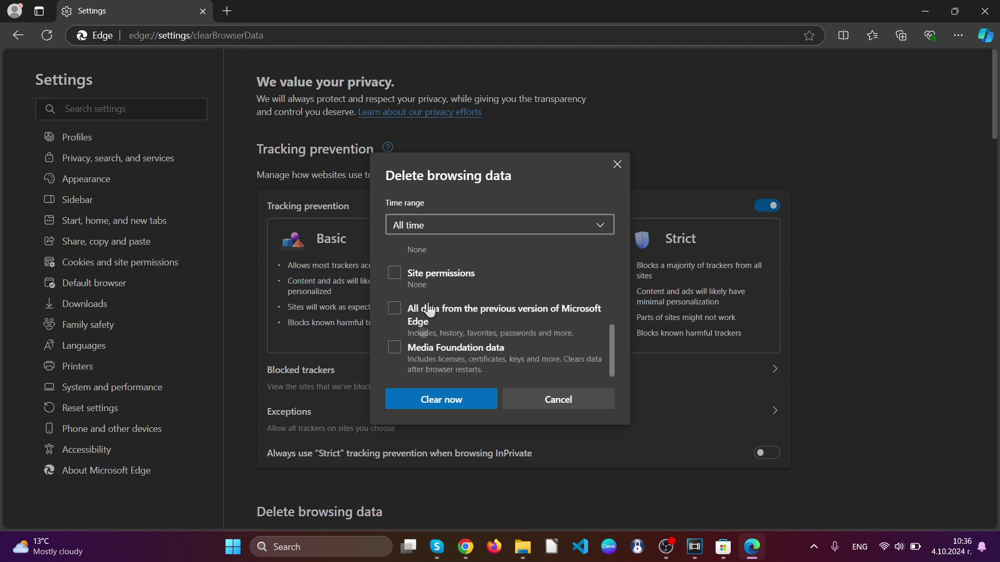
pyautogui.click(396, 348)
pyautogui.click(396, 309)
pyautogui.click(395, 273)
pyautogui.scroll(2, 399, 325)
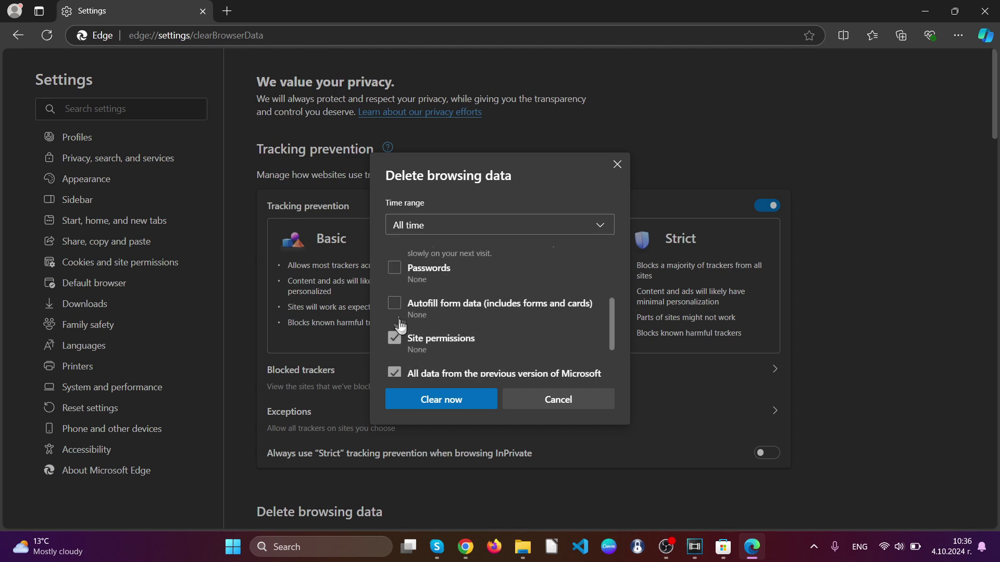
pyautogui.click(396, 310)
pyautogui.scroll(2, 396, 316)
pyautogui.scroll(-2, 426, 327)
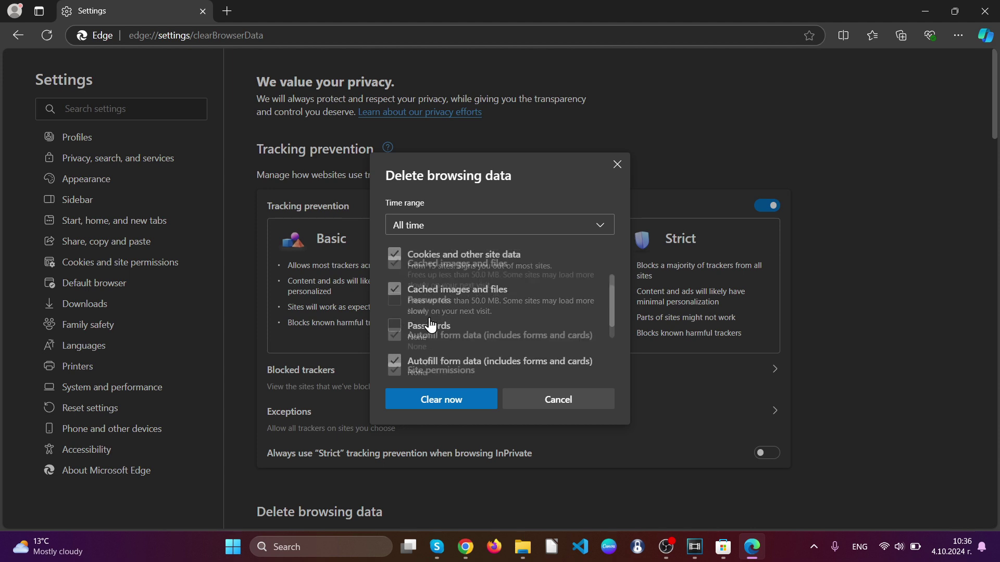
pyautogui.scroll(-2, 430, 325)
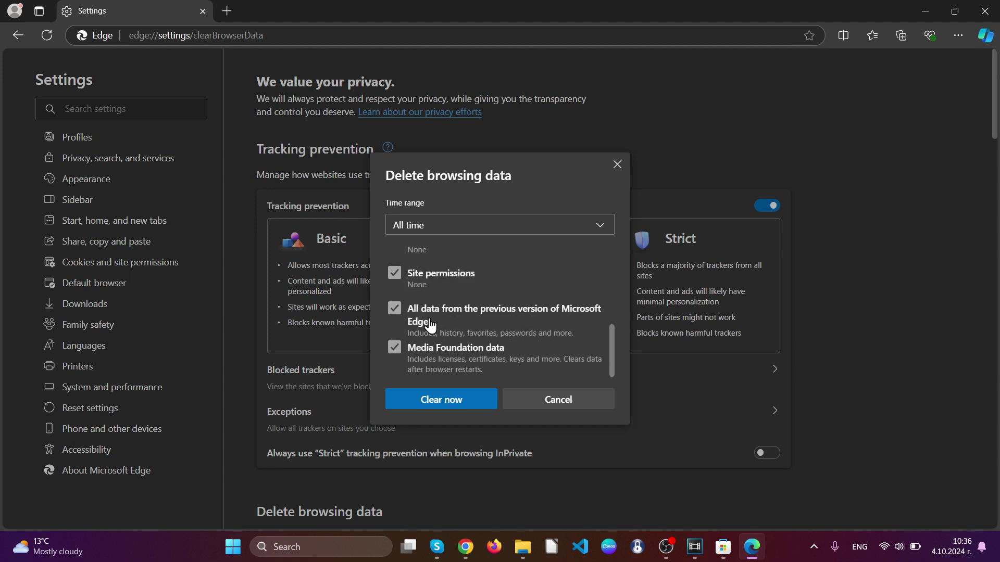
pyautogui.click(443, 401)
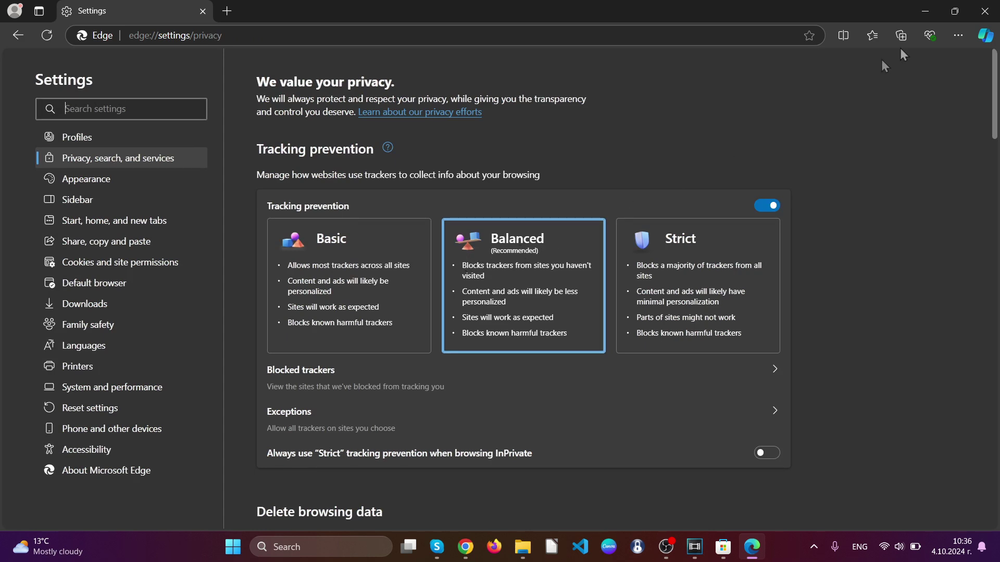
pyautogui.click(984, 12)
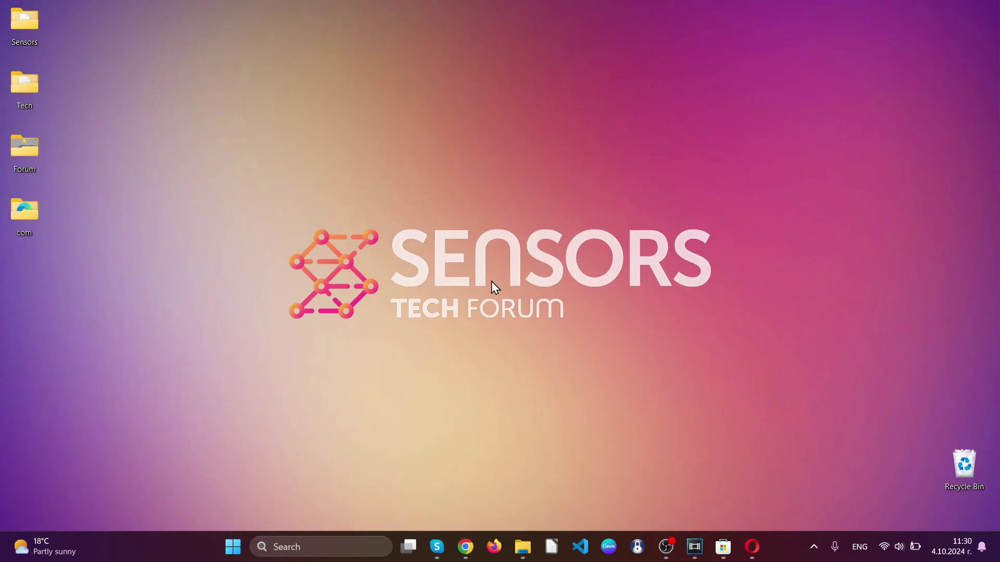
# - Launch Opera, remove the Search all Tabs extension and close its feedback page
pyautogui.click(753, 546)
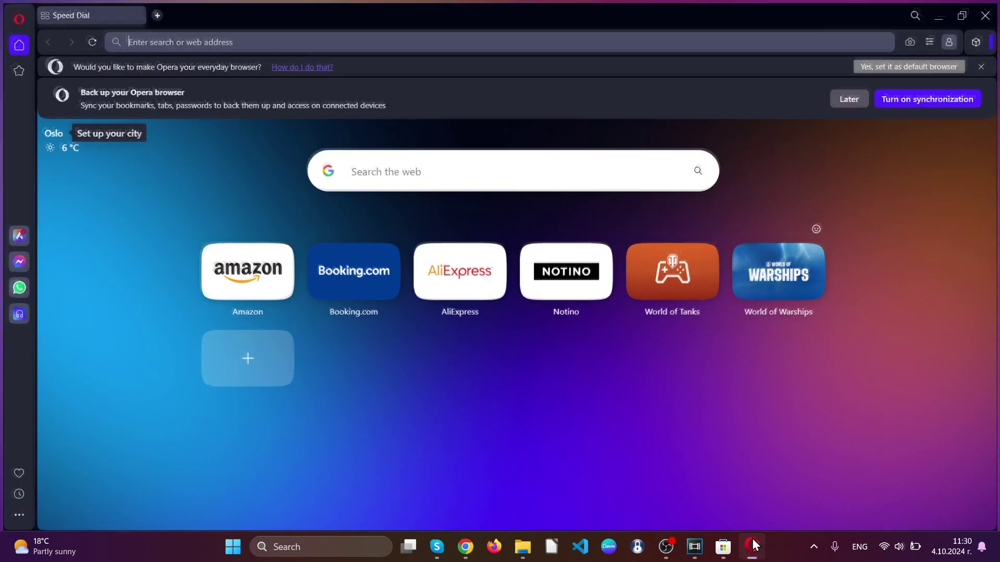
pyautogui.click(979, 39)
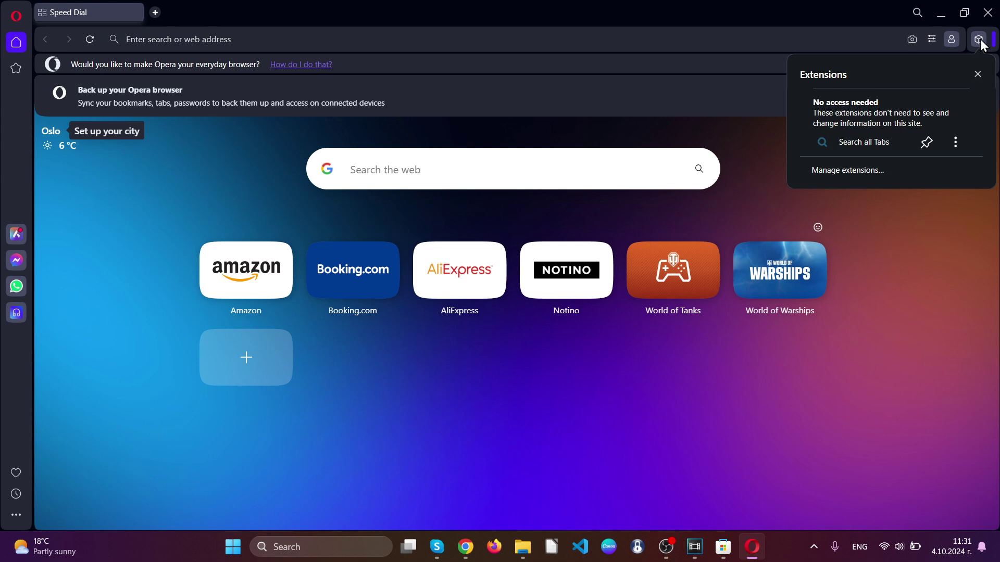
pyautogui.click(953, 145)
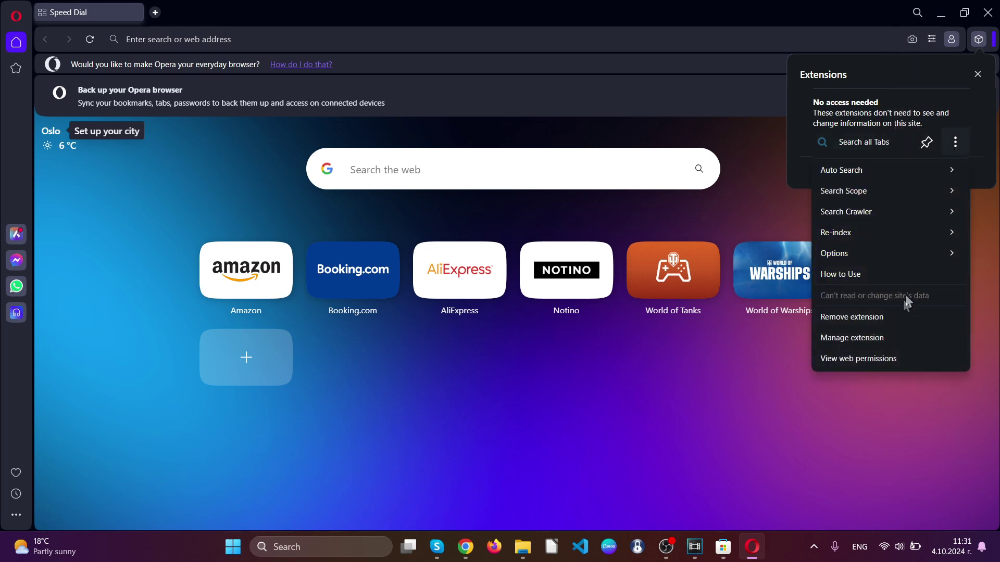
pyautogui.click(897, 317)
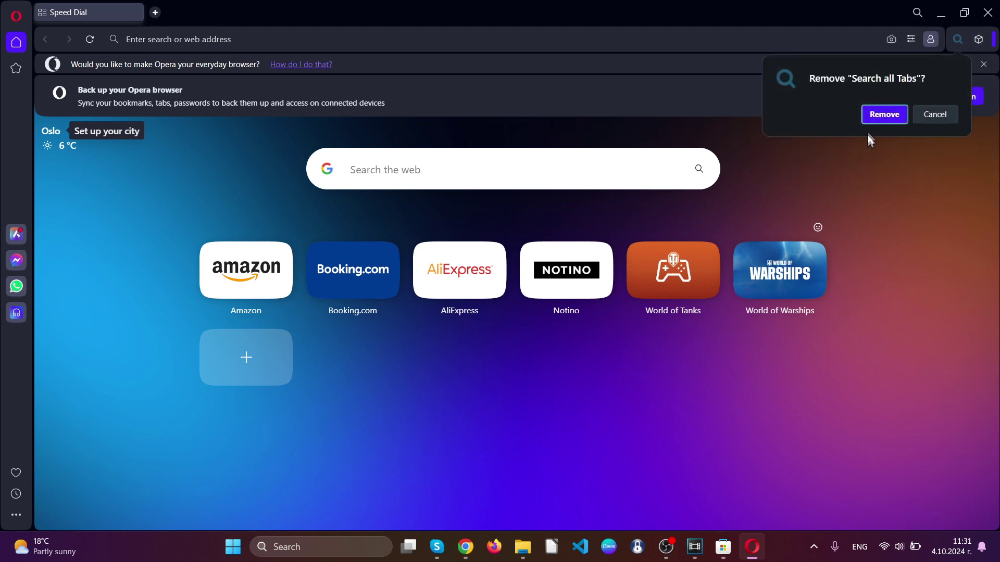
pyautogui.click(871, 118)
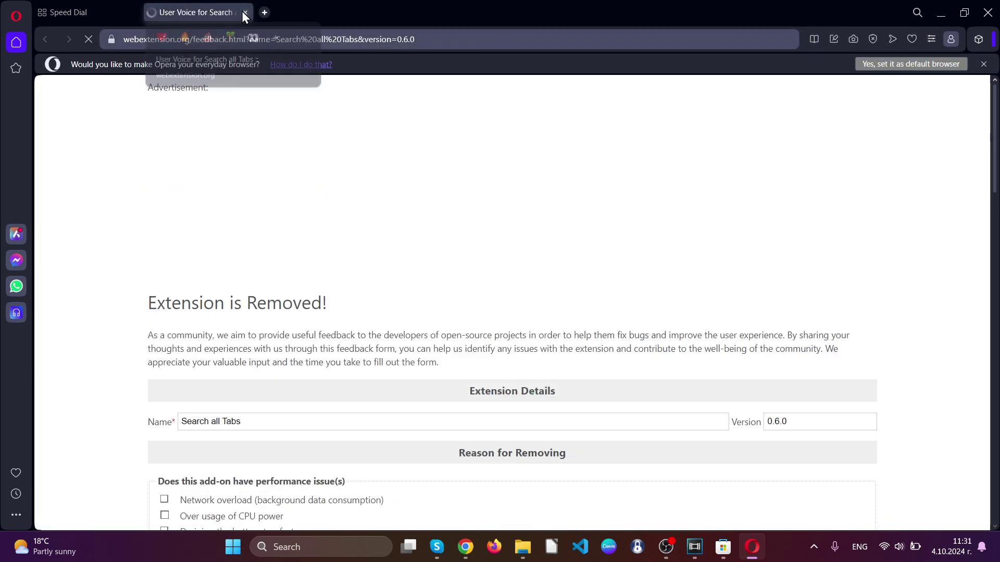
pyautogui.click(244, 13)
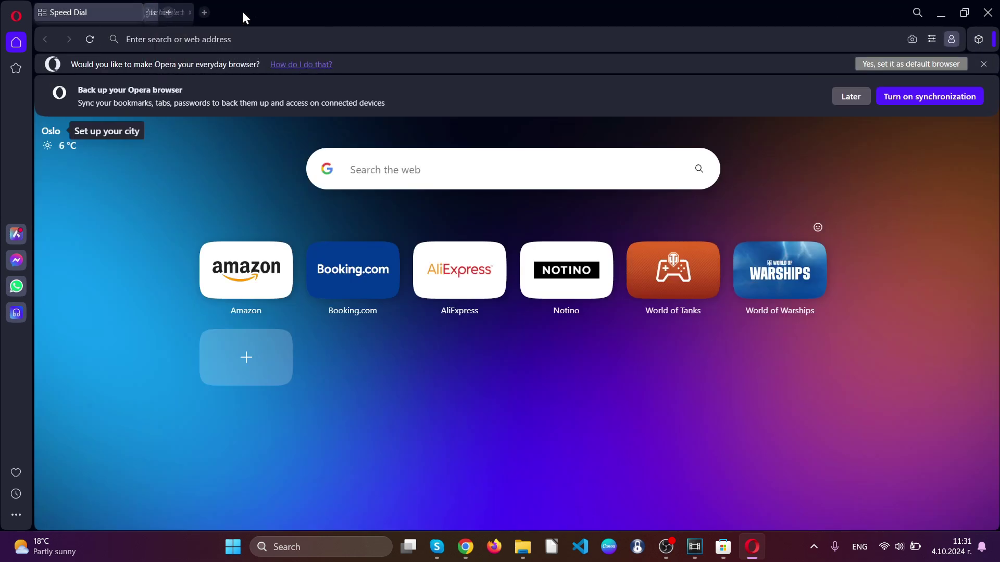
# - Open Opera's Delete browsing data dialog from opera://settings under Privacy & security
pyautogui.click(217, 39)
pyautogui.write('o')
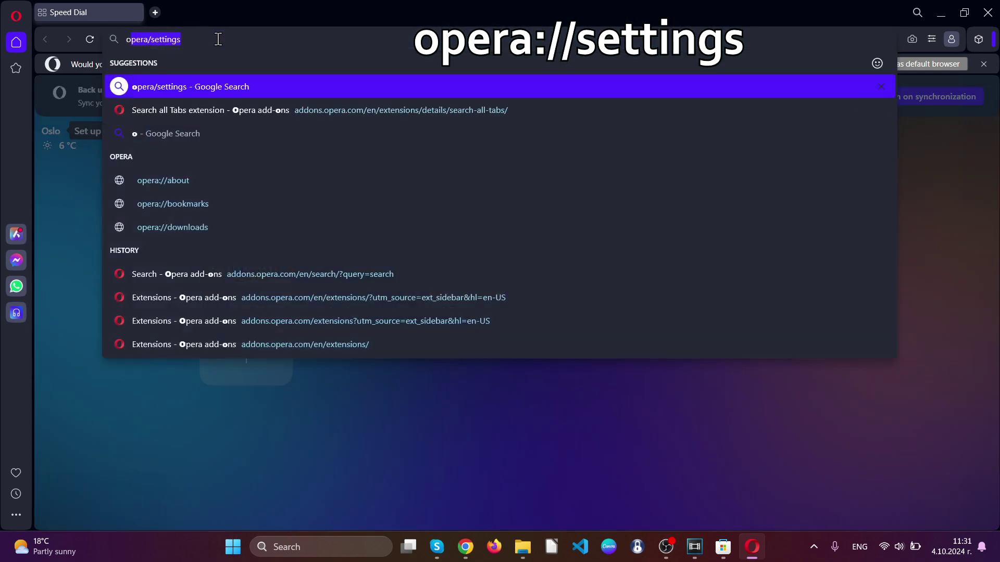
pyautogui.write('pera://')
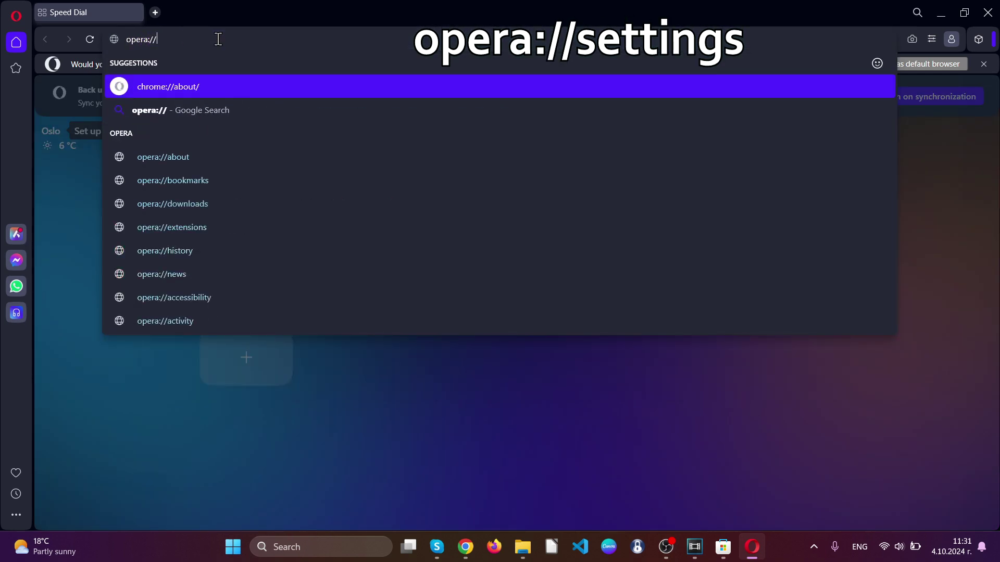
pyautogui.write('settings')
pyautogui.press('Return')
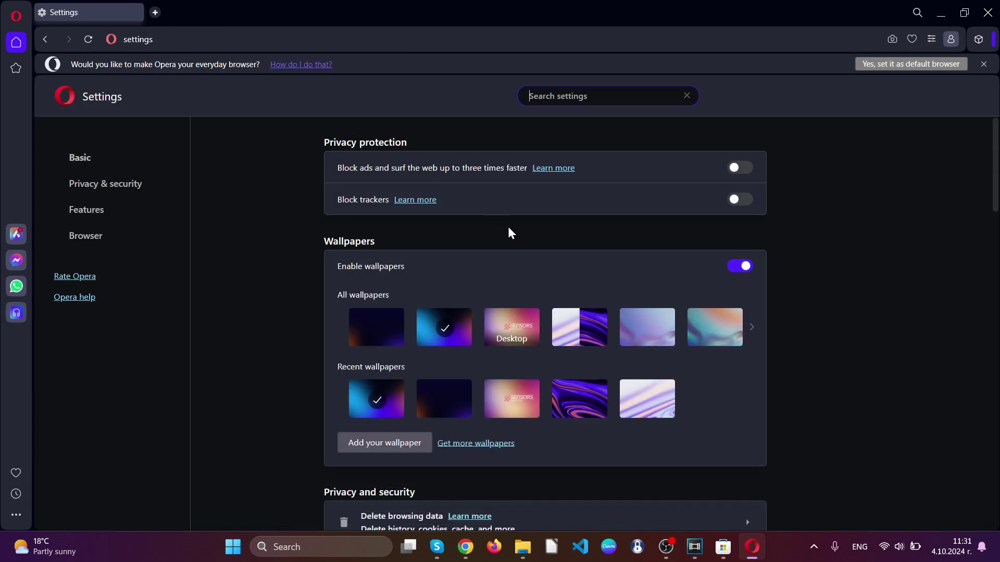
pyautogui.click(99, 189)
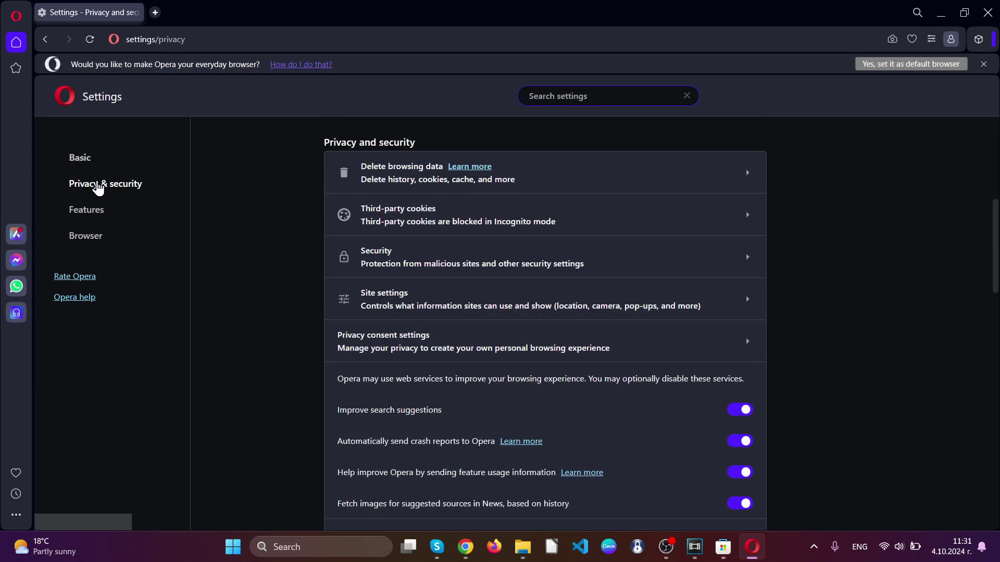
pyautogui.click(388, 174)
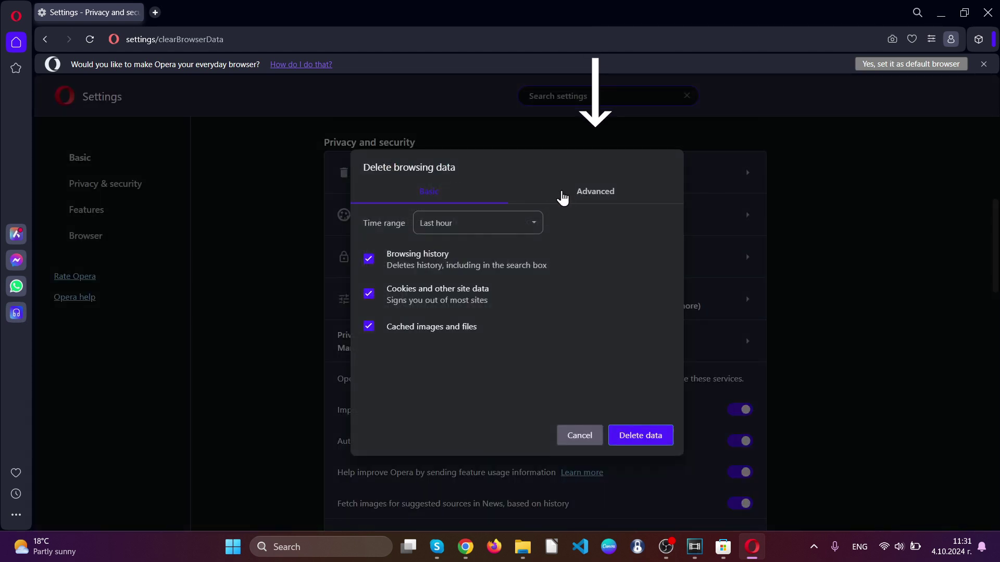
# - Delete all-time Opera browsing data on the Advanced tab, including autofill, site settings and hosted app data
pyautogui.click(590, 196)
pyautogui.click(508, 224)
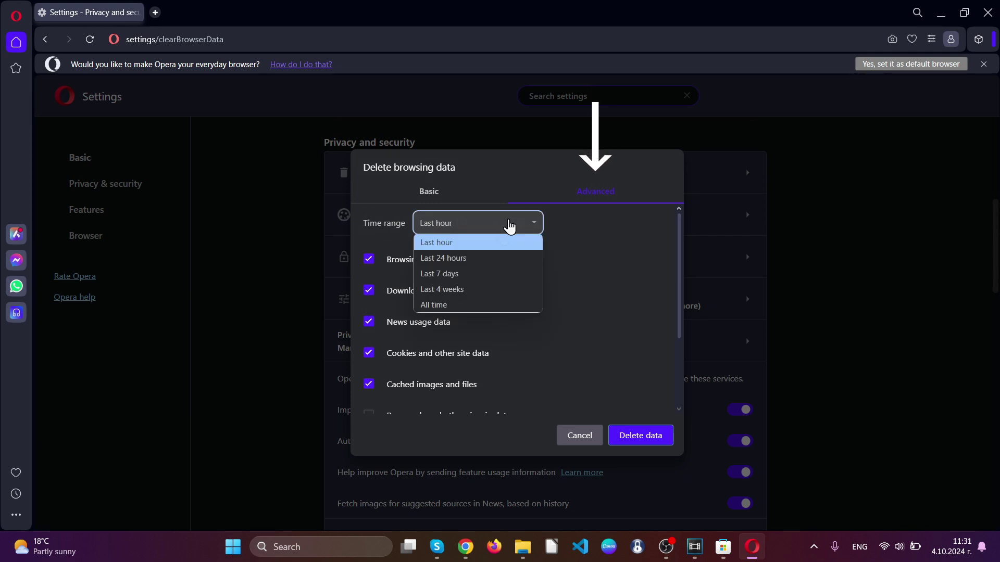
pyautogui.click(478, 302)
pyautogui.scroll(-3, 477, 302)
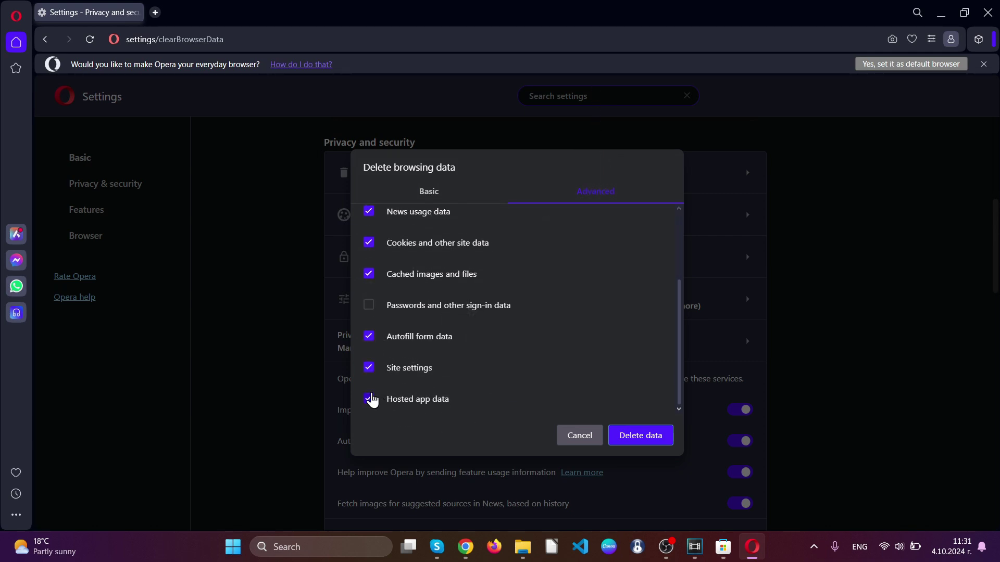
pyautogui.click(641, 435)
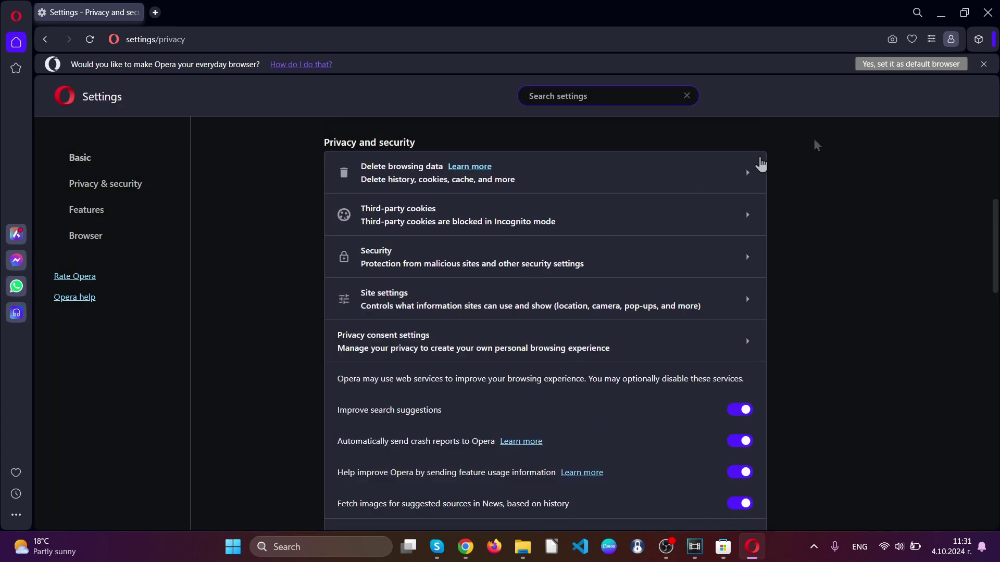
# - Close the Opera window to return to the desktop
pyautogui.click(995, 13)
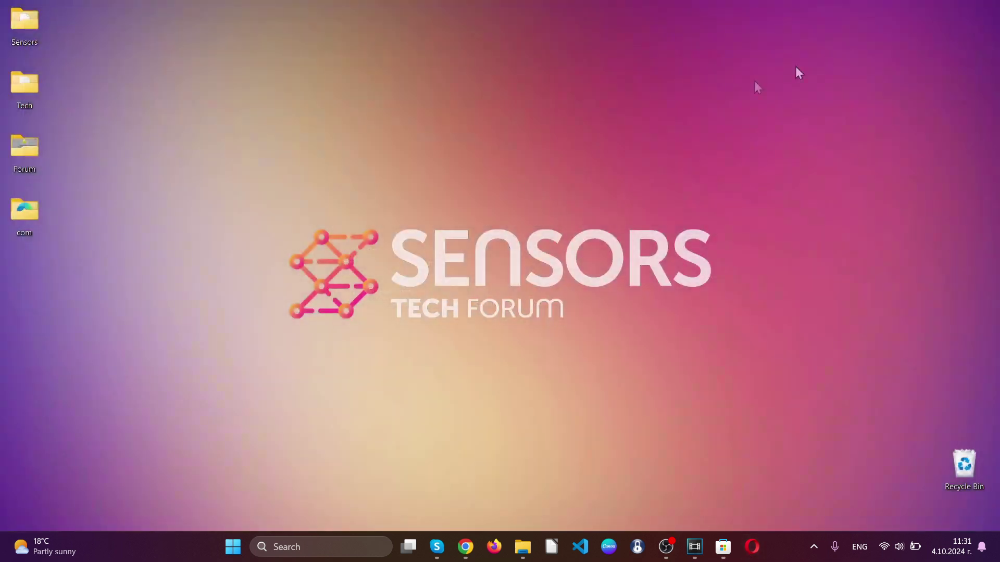